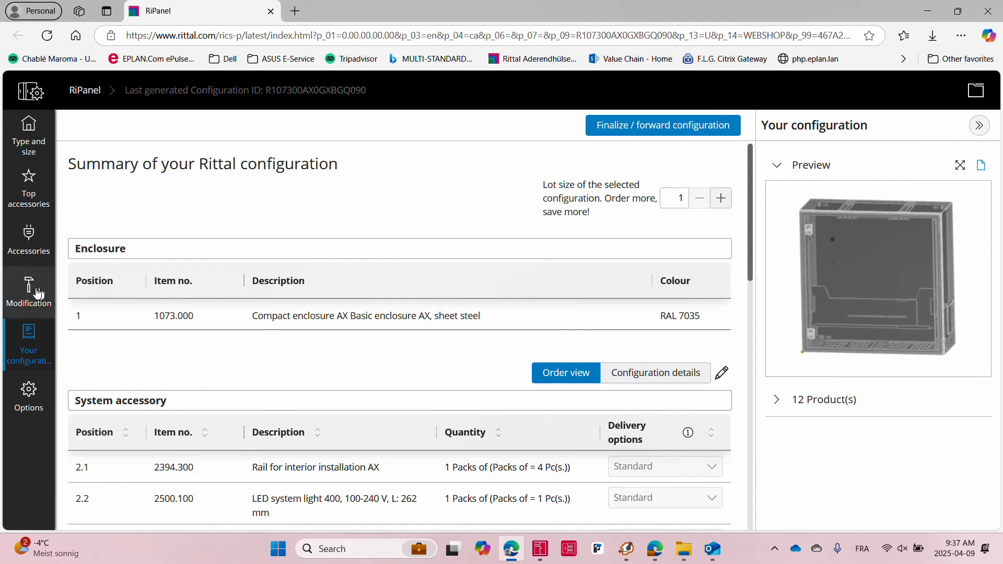
Open the Modification section and view the enclosure's cut-outs and drilled holes
left_click(38, 293)
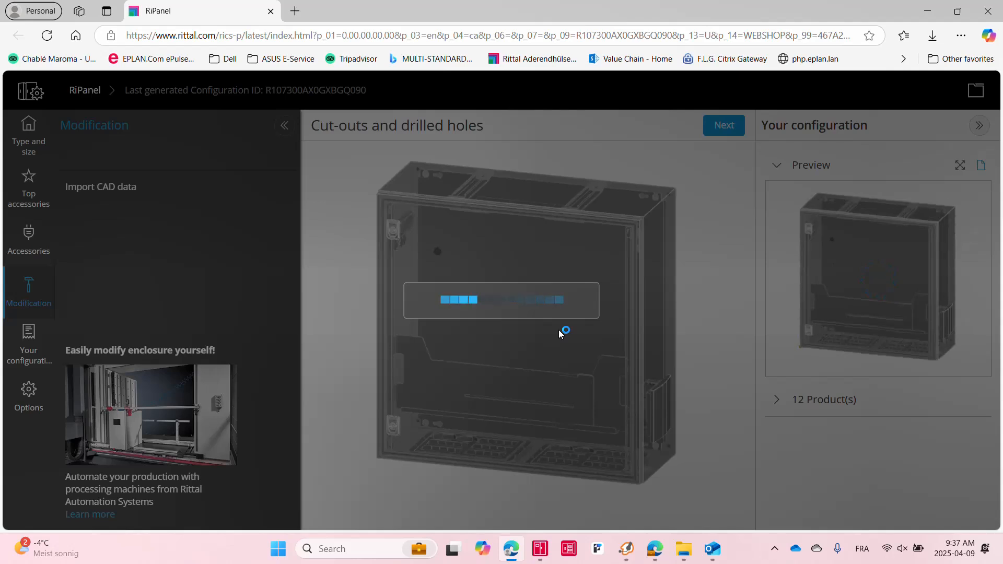
scroll(493, 313, "up", 5)
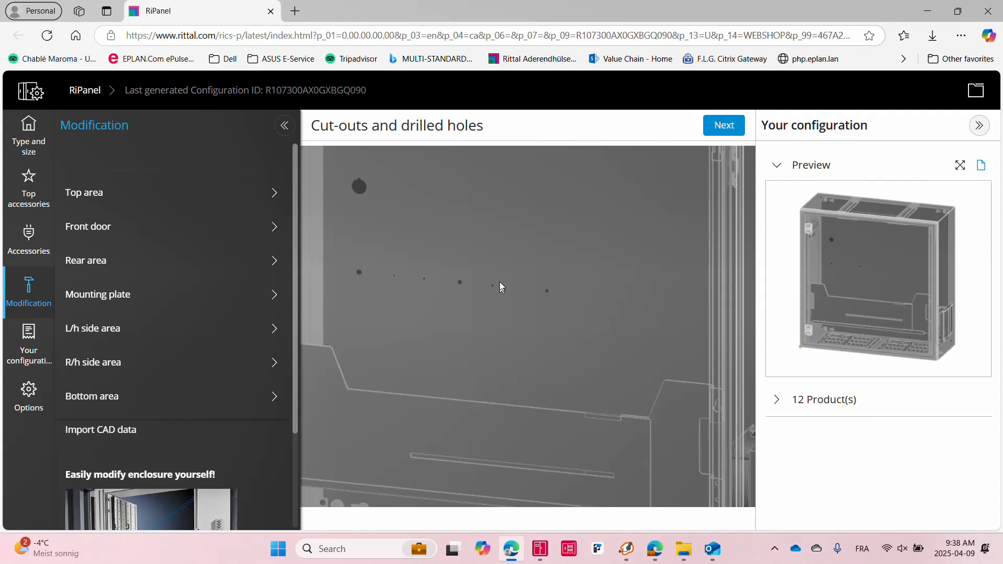
scroll(508, 323, "up", 1)
scroll(373, 199, "down", 1)
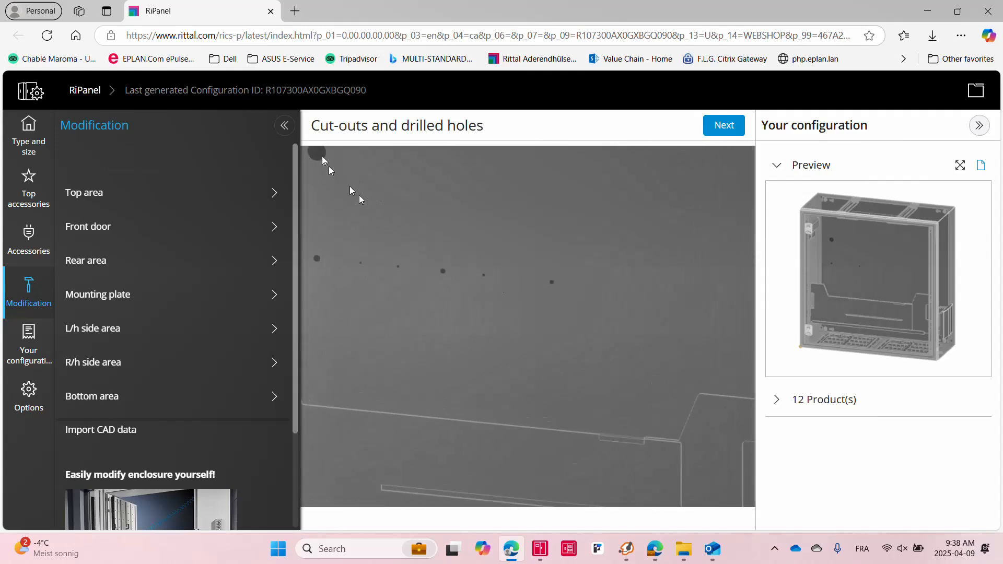
Browse the Accessories and Top accessories sections, then return to the configuration summary
left_click(29, 242)
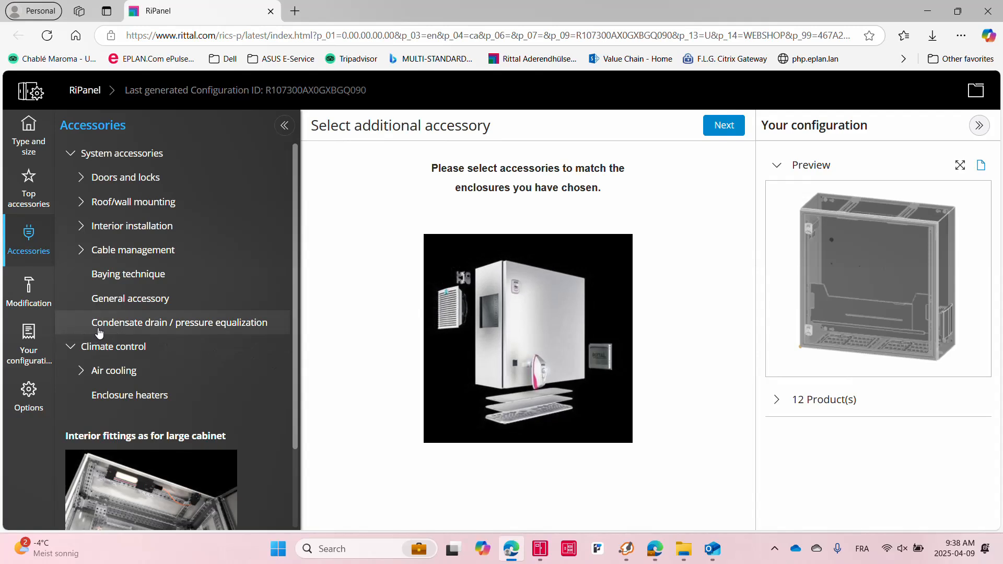
left_click(28, 189)
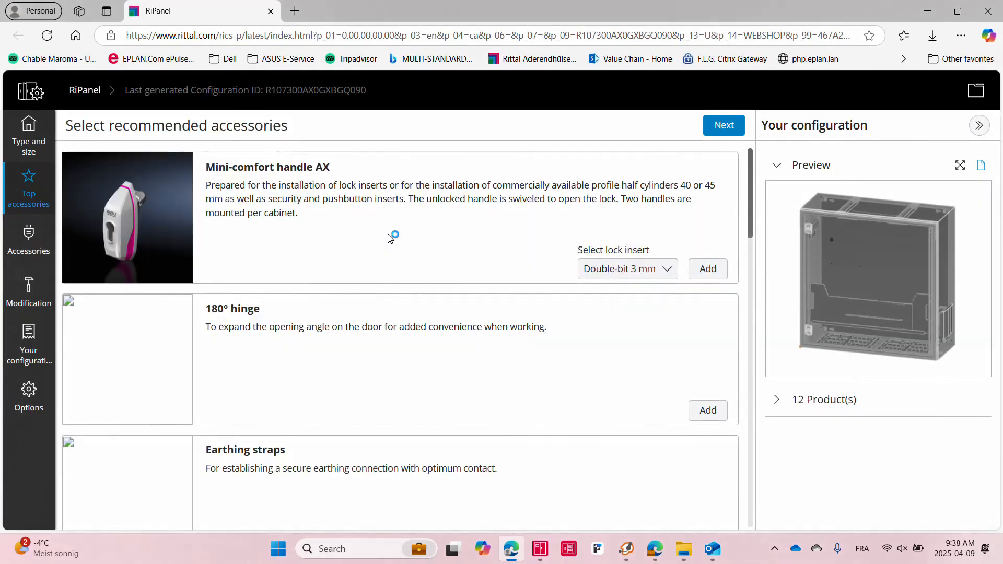
scroll(392, 327, "down", 10)
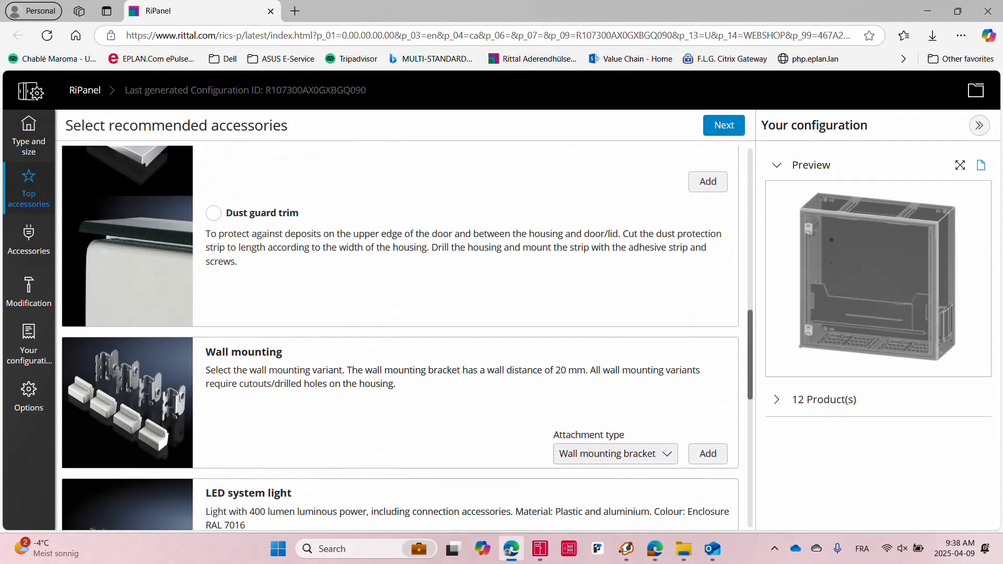
scroll(394, 329, "down", 10)
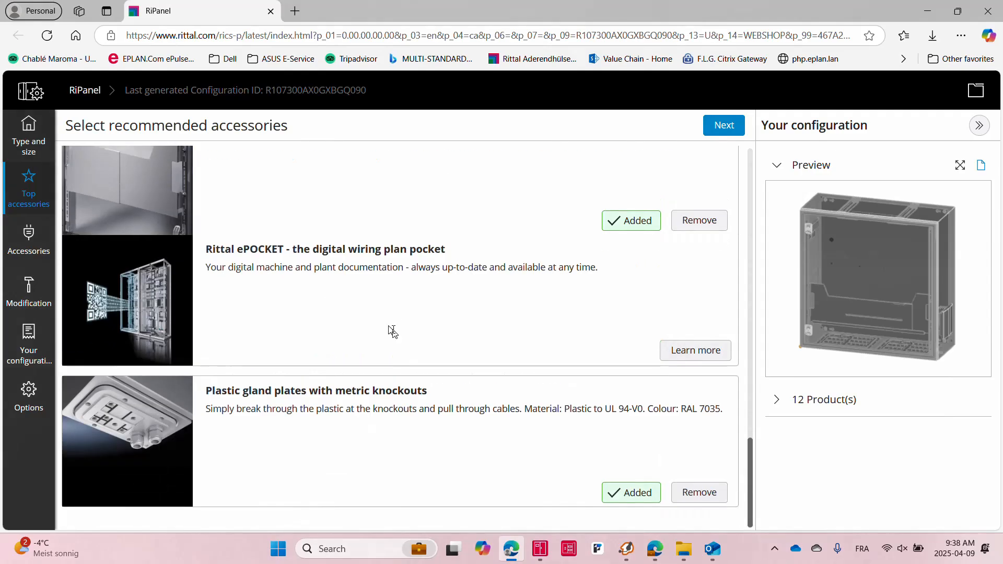
left_click(29, 343)
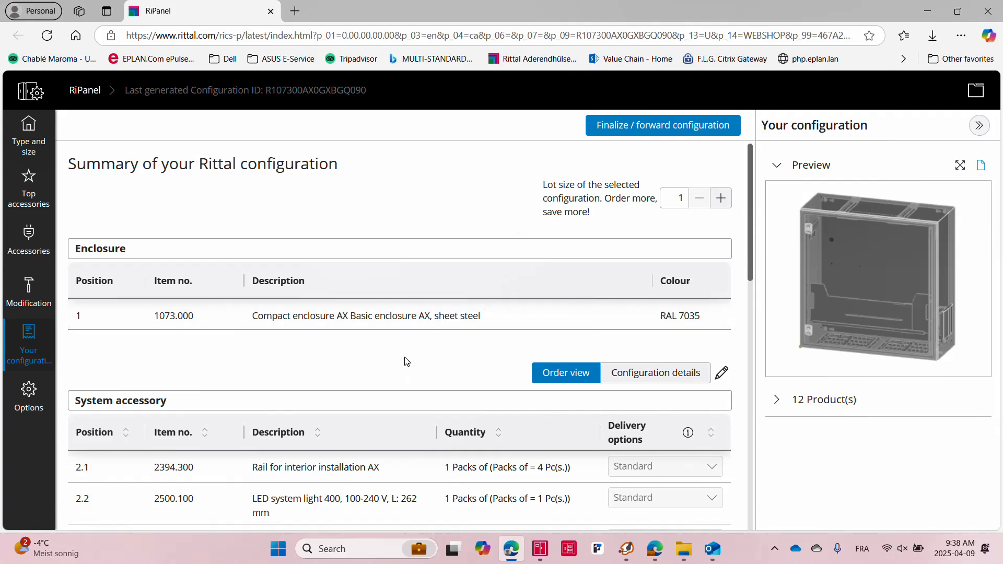
Open the technical data request form from the finalize options, dismiss the WinZip notification and close the form
left_click(629, 131)
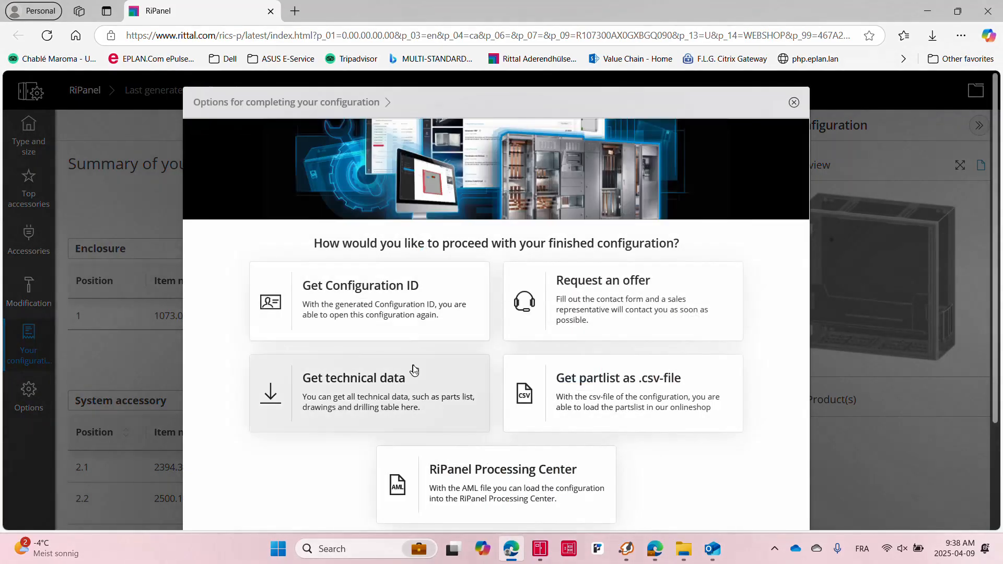
left_click(372, 394)
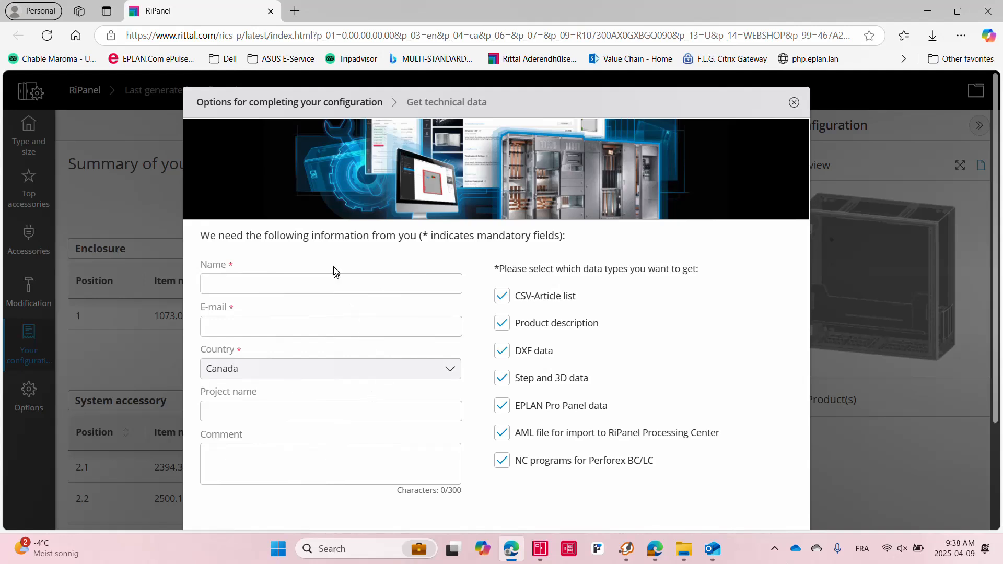
left_click(307, 287)
left_click(531, 412)
left_click(531, 412)
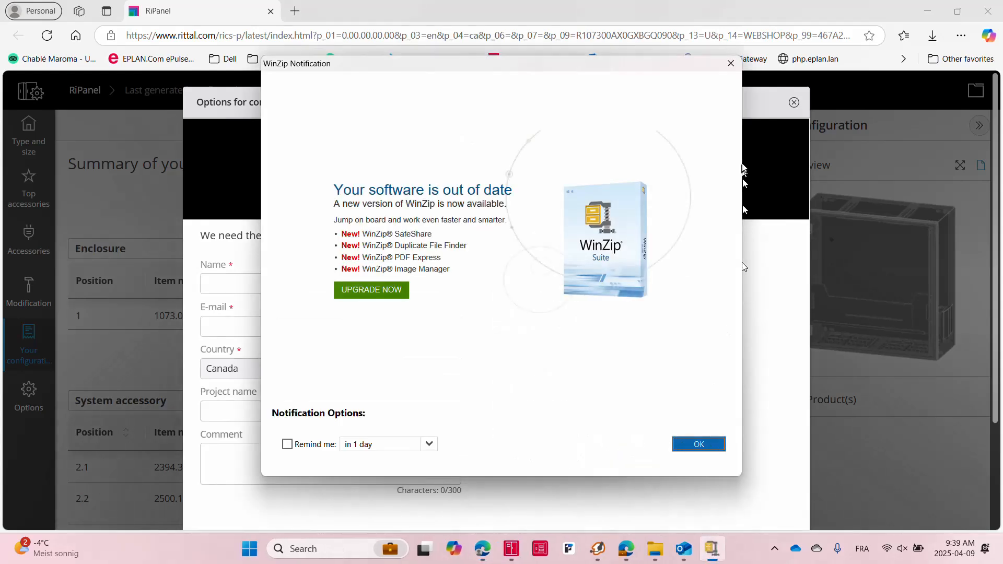
left_click(731, 64)
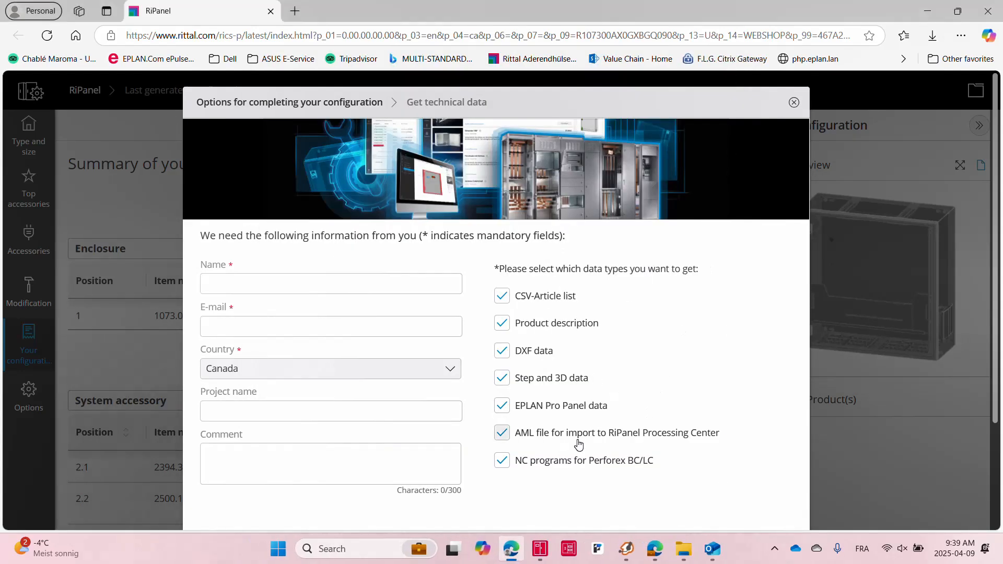
left_click(794, 103)
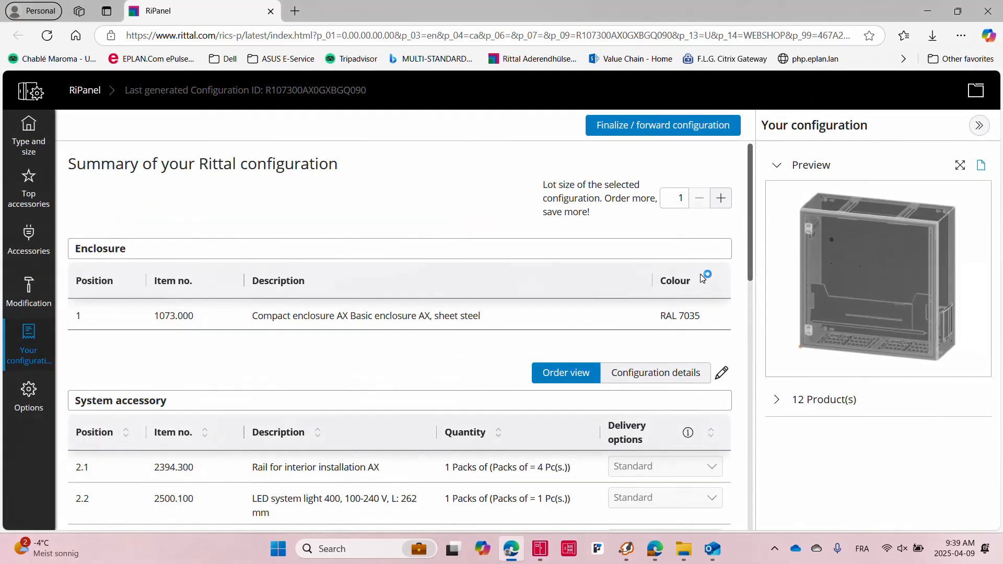
Switch to Outlook and read the RiPanel configuration data email down to its download link
key("alt+Tab")
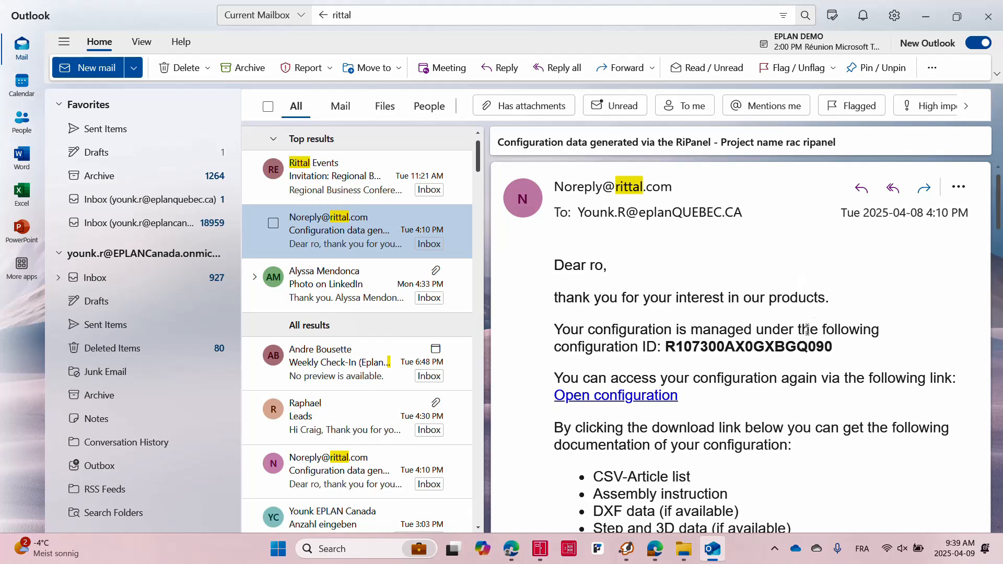
scroll(769, 334, "down", 5)
scroll(770, 334, "up", 5)
scroll(646, 357, "down", 5)
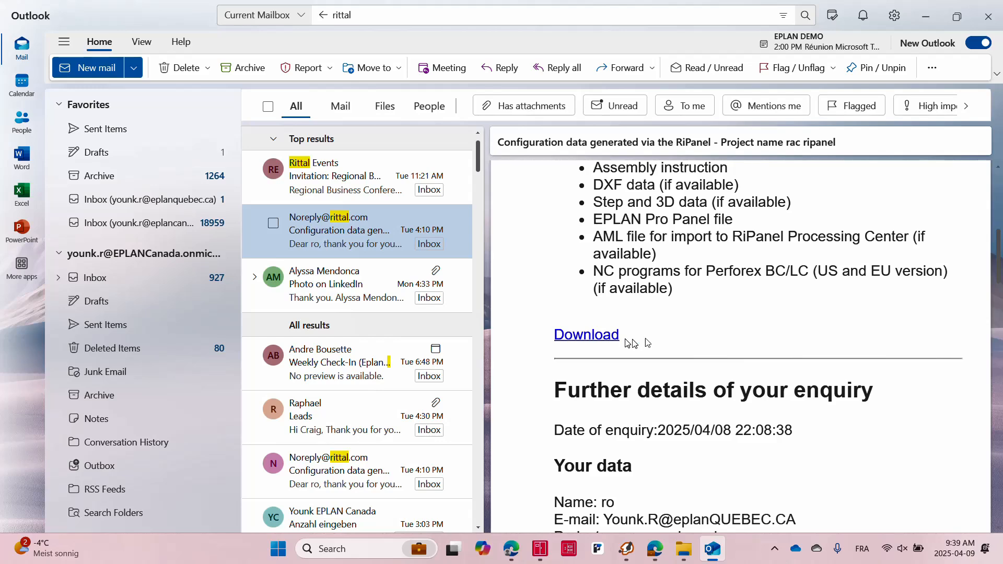
Open File Explorer and navigate into the rac ripanel folder's EPLAN_Pro_Panel_data subfolder in Downloads
mouse_move(684, 549)
left_click(679, 478)
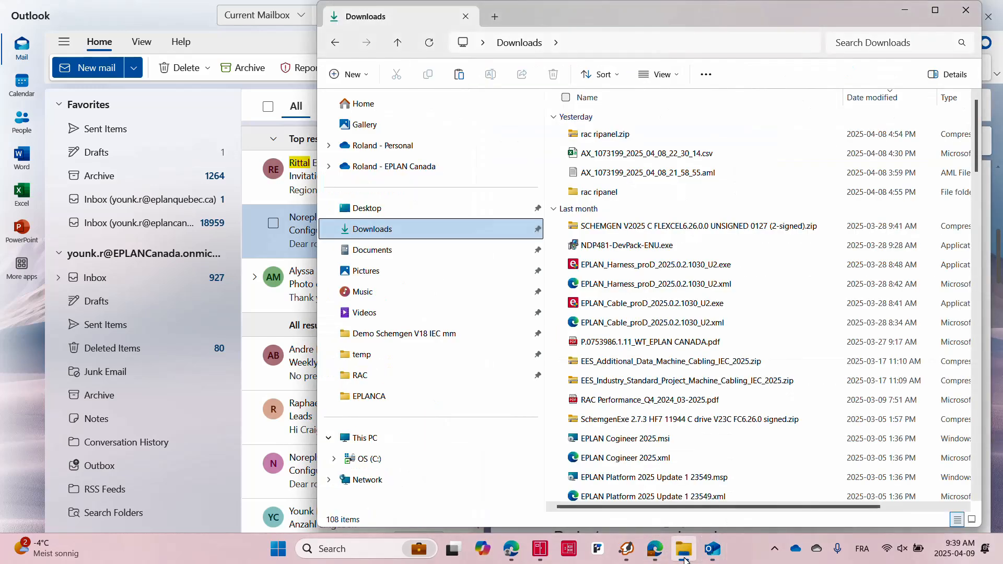
double_click(653, 134)
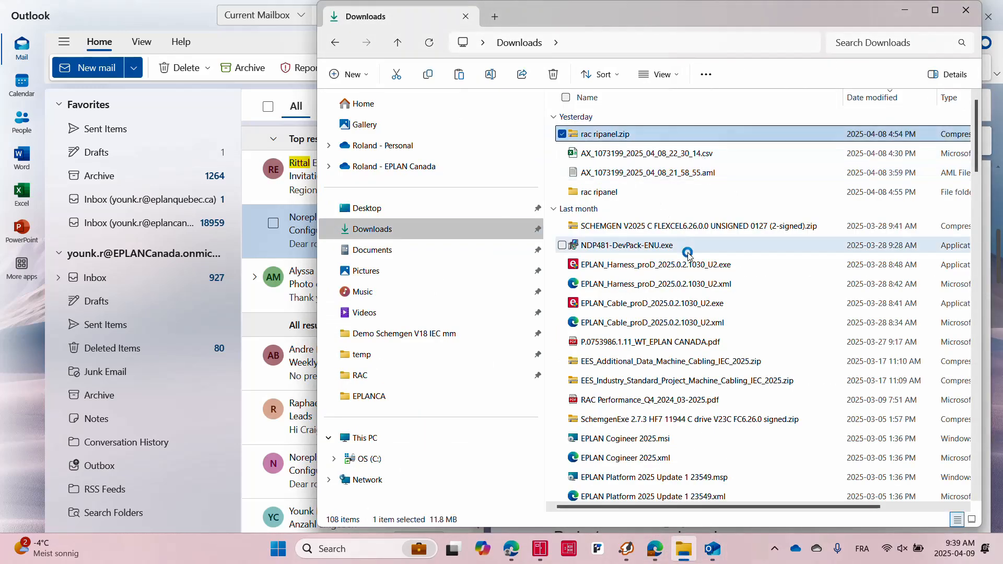
double_click(600, 192)
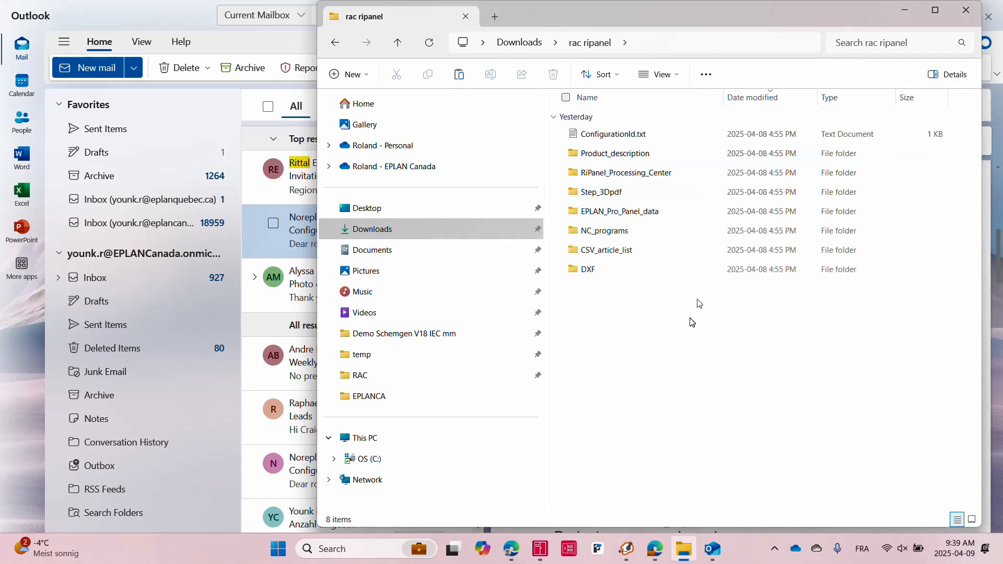
double_click(651, 213)
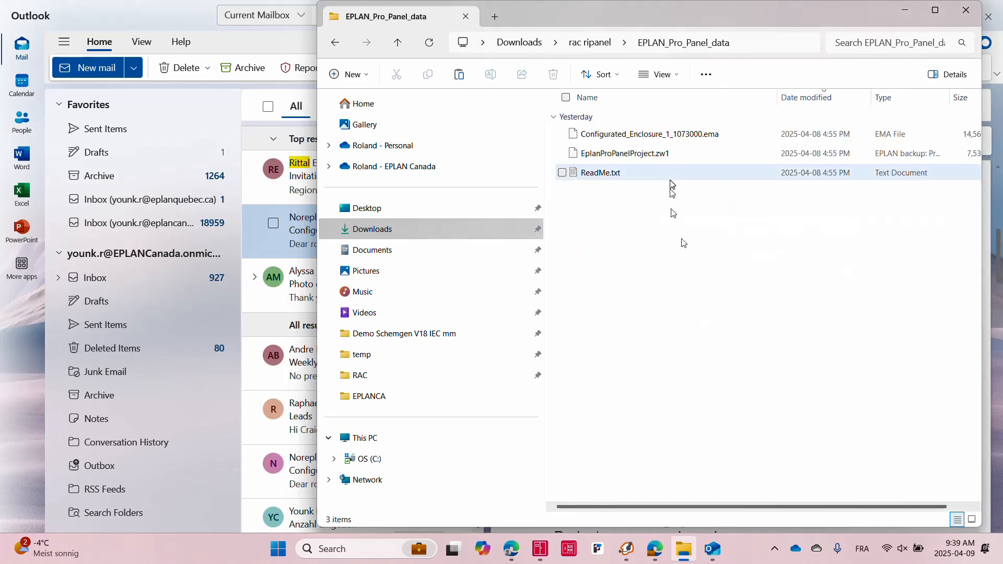
Open EplanProPanelProject.zw1 in EPLAN Pro Panel, closing the license manager error
left_click(663, 155)
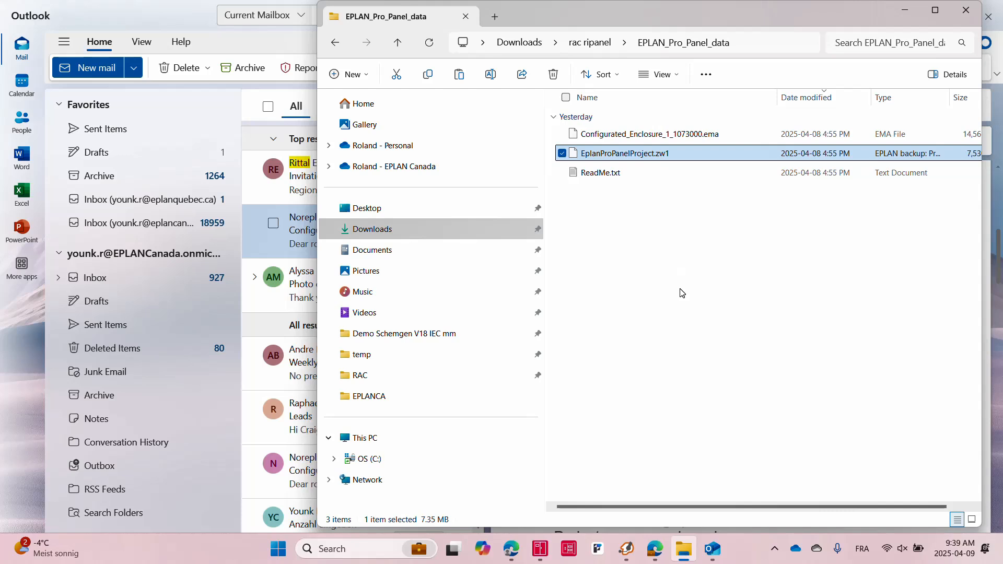
double_click(653, 156)
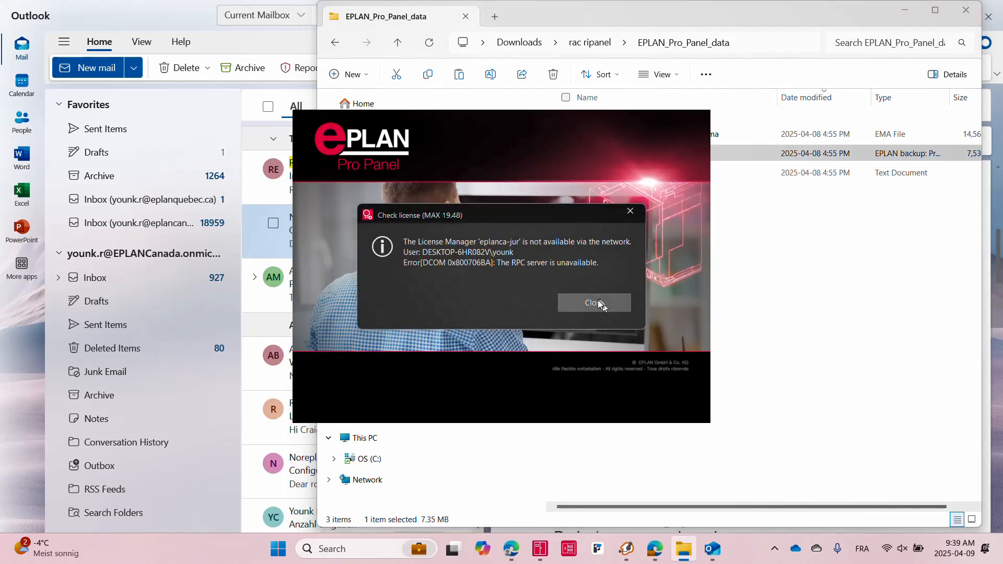
left_click(600, 304)
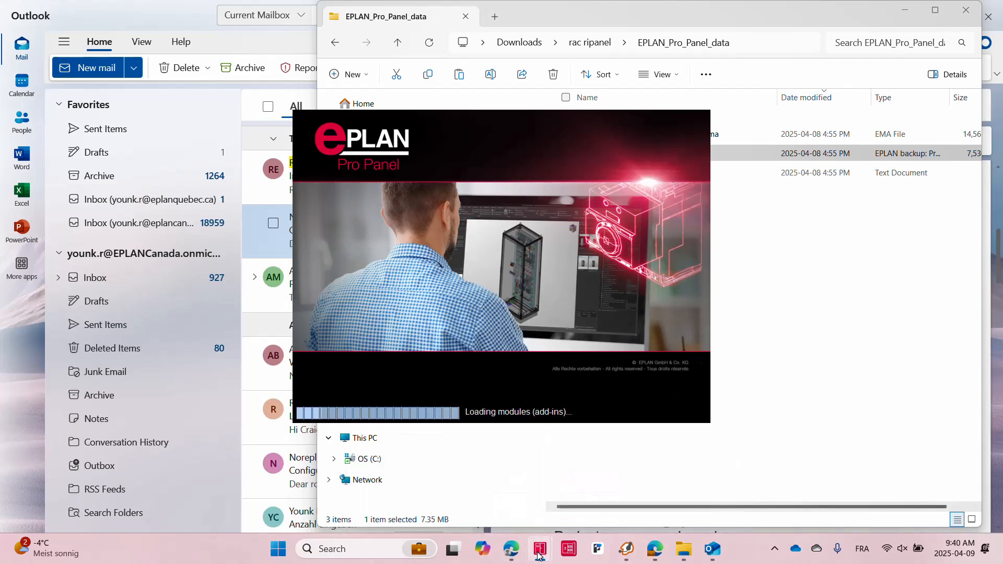
mouse_move(539, 555)
left_click(572, 479)
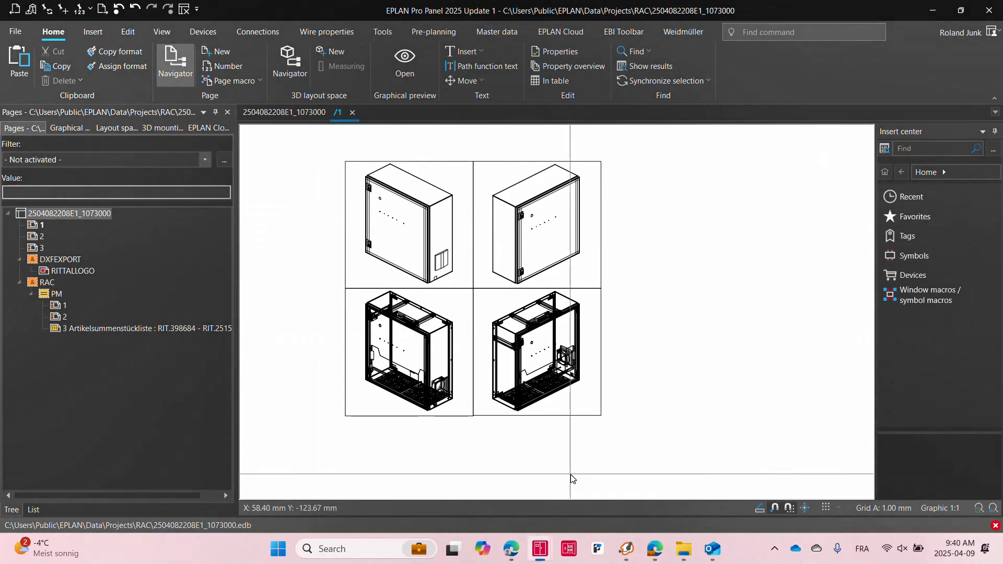
Browse pages 1, 2 and 3 of the restored enclosure project
left_click(35, 226)
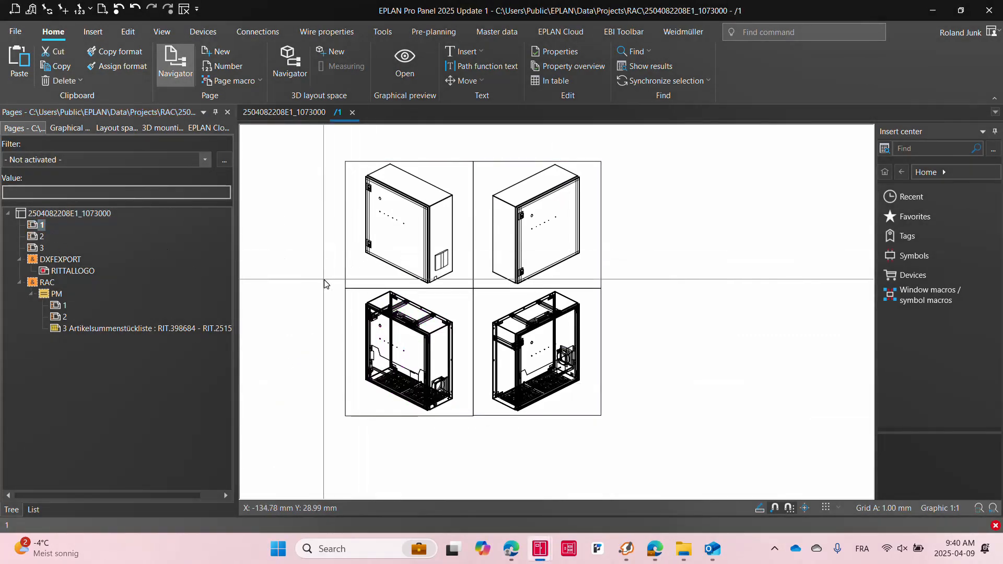
scroll(315, 225, "up", 1)
key("Page_Down")
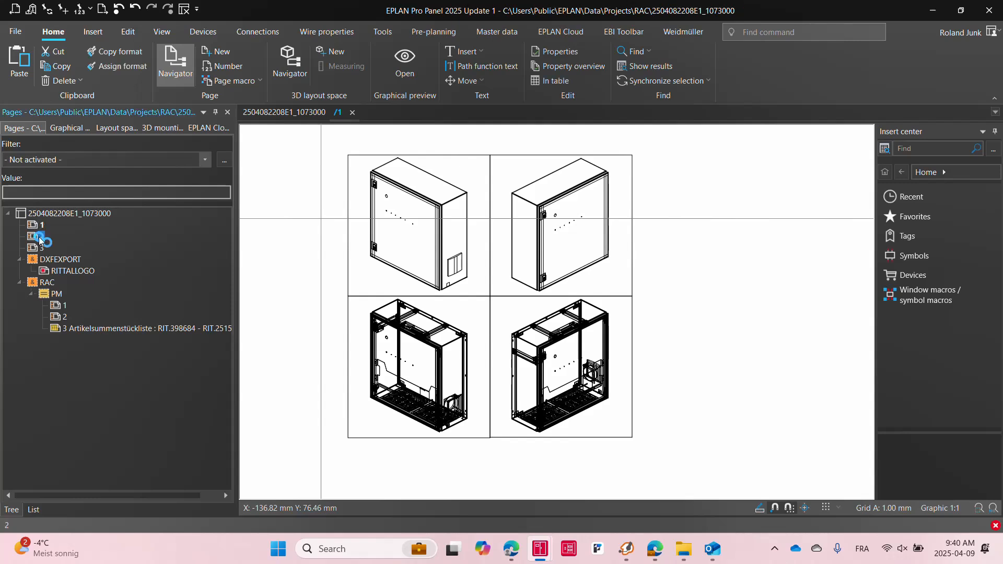
scroll(588, 441, "up", 5)
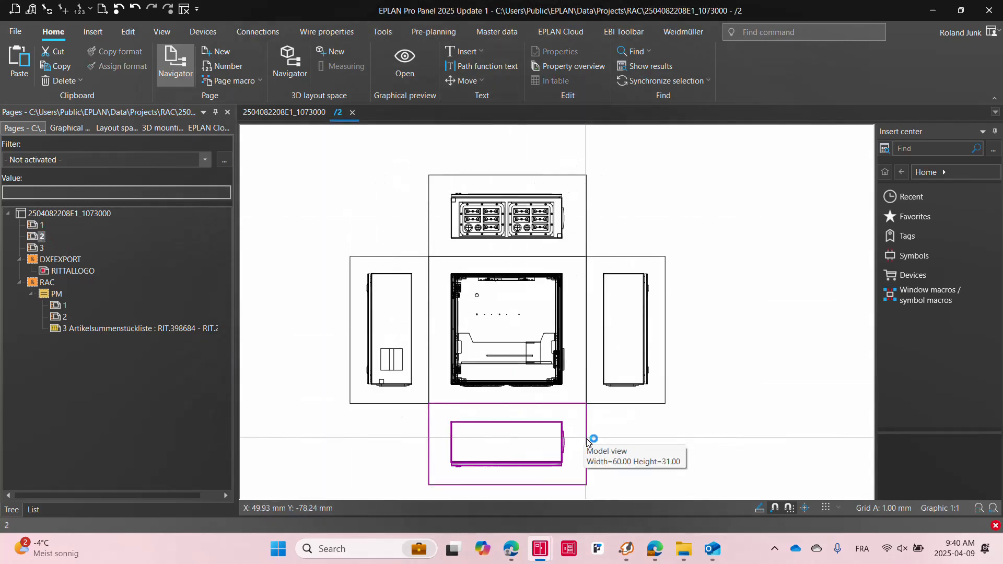
scroll(587, 440, "down", 2)
left_click(42, 247)
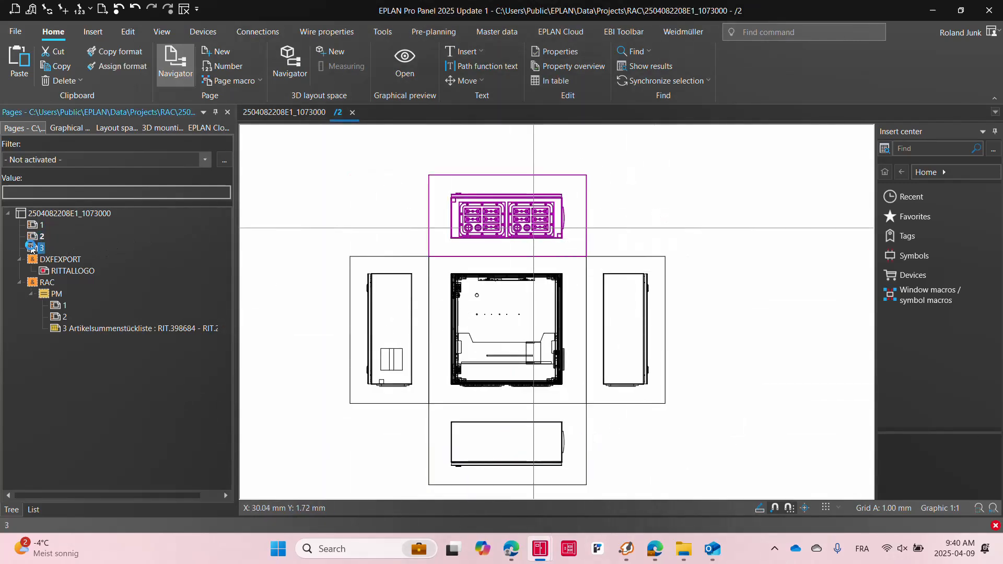
scroll(463, 402, "down", 4)
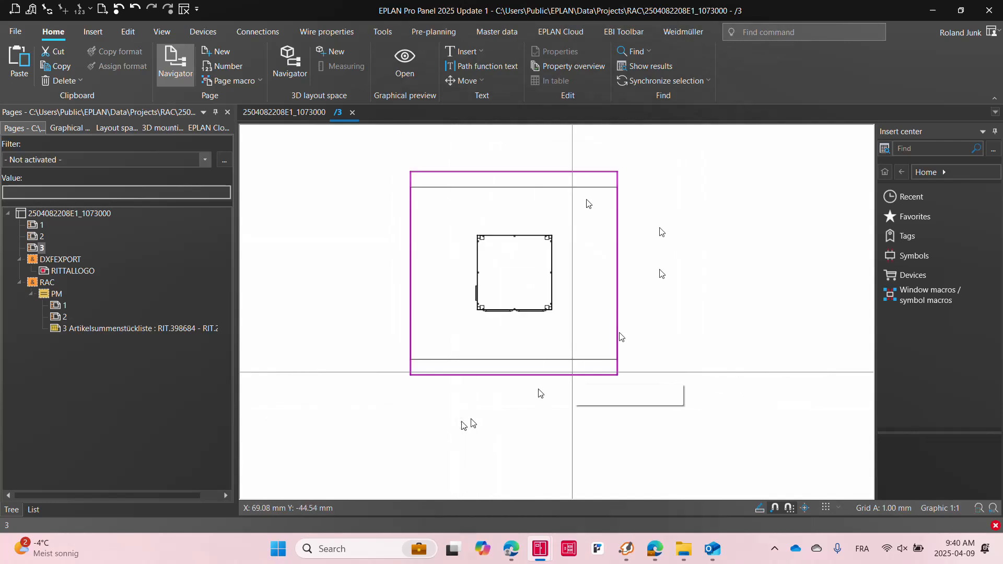
left_click(69, 213)
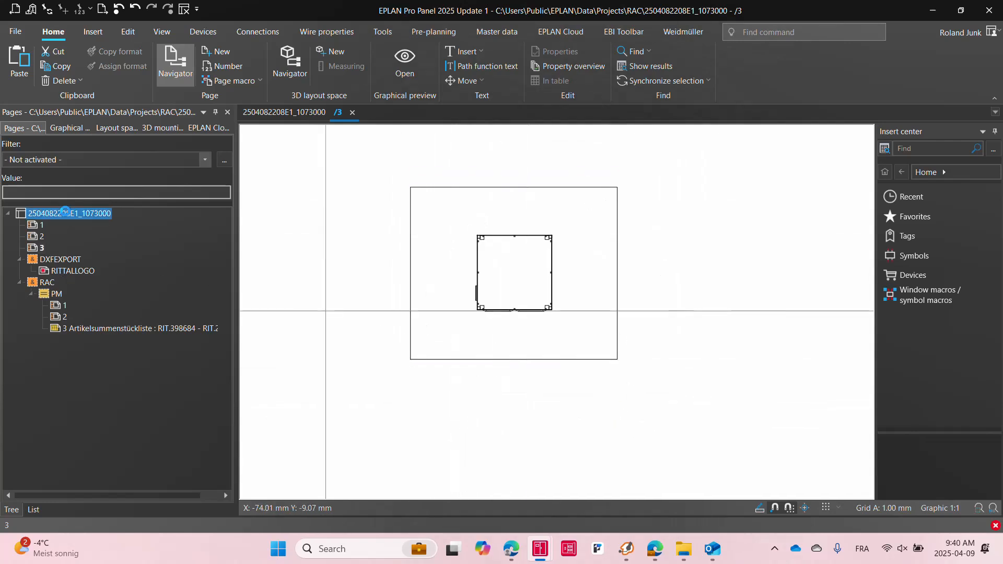
Set the project's standard plot frame to FN1_001.fn1 in the Pages project settings
left_click(11, 36)
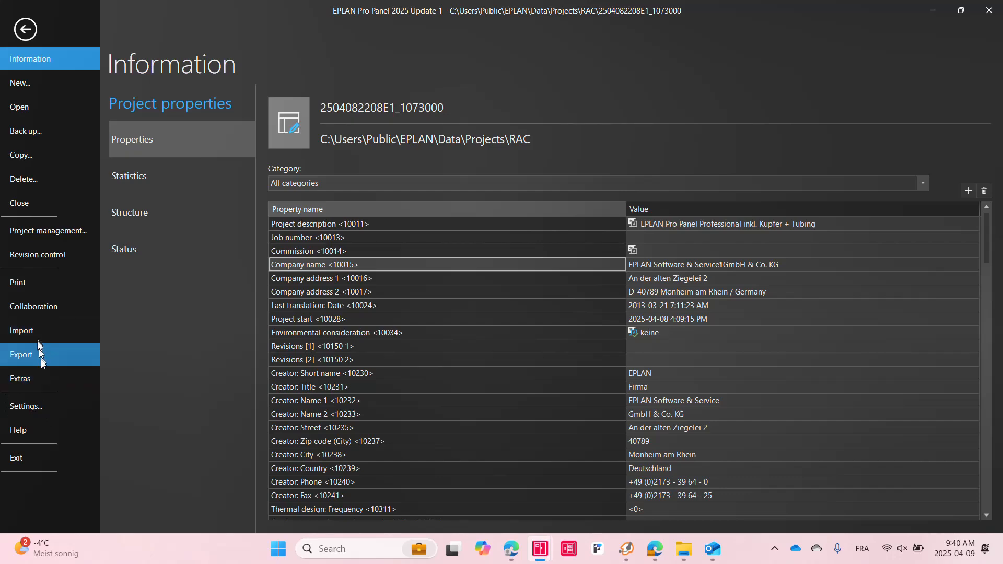
left_click(29, 407)
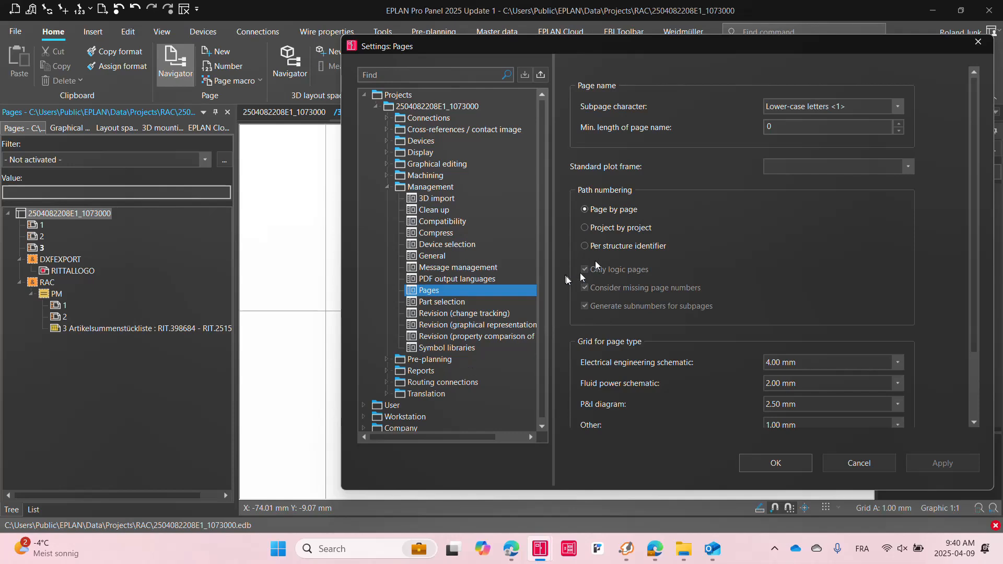
left_click(810, 165)
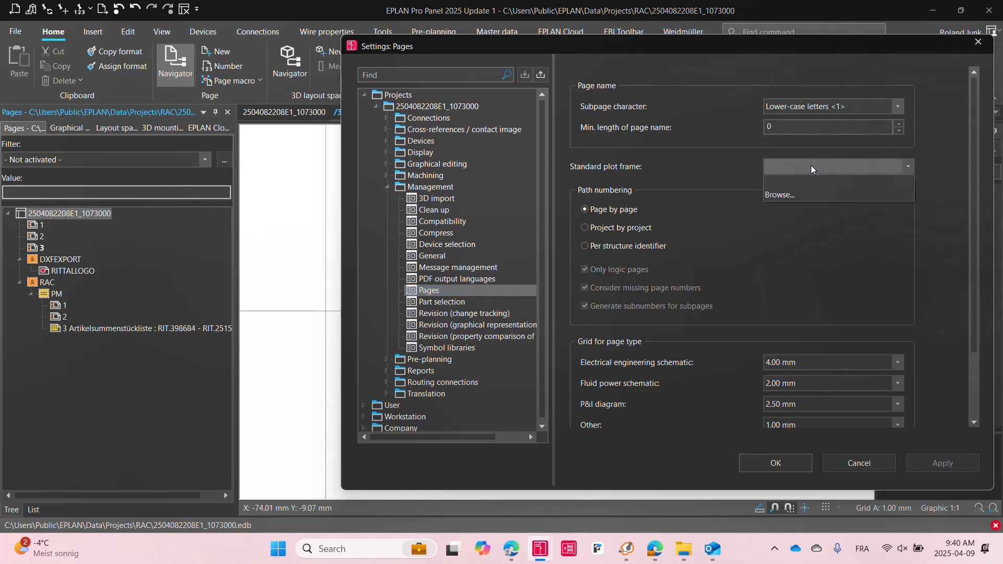
left_click(803, 193)
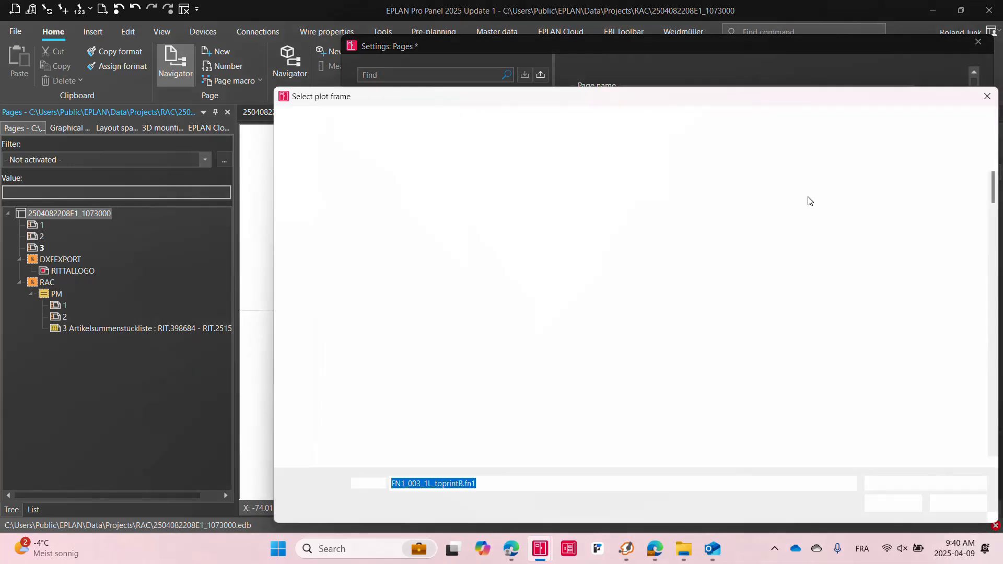
left_click(463, 208)
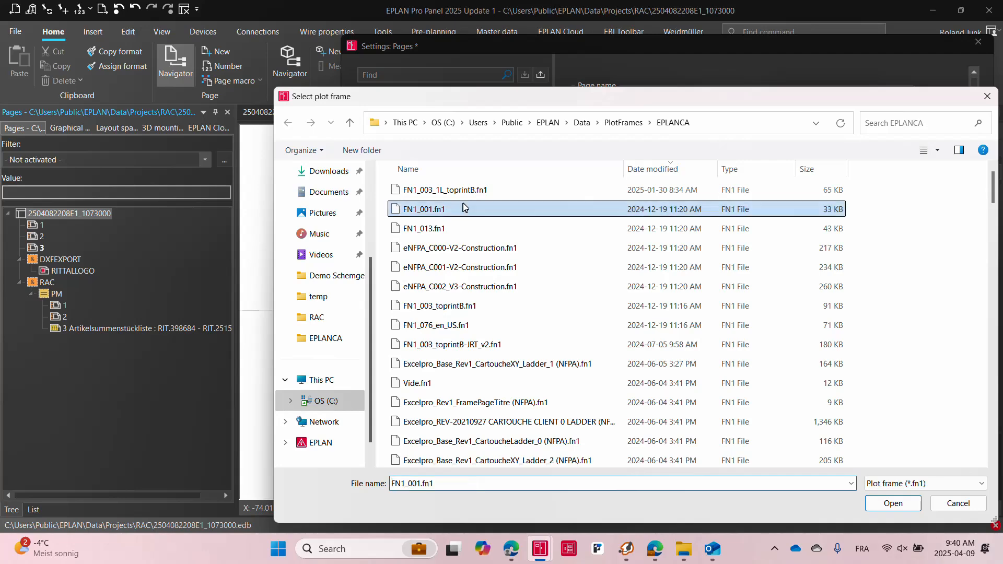
left_click(883, 502)
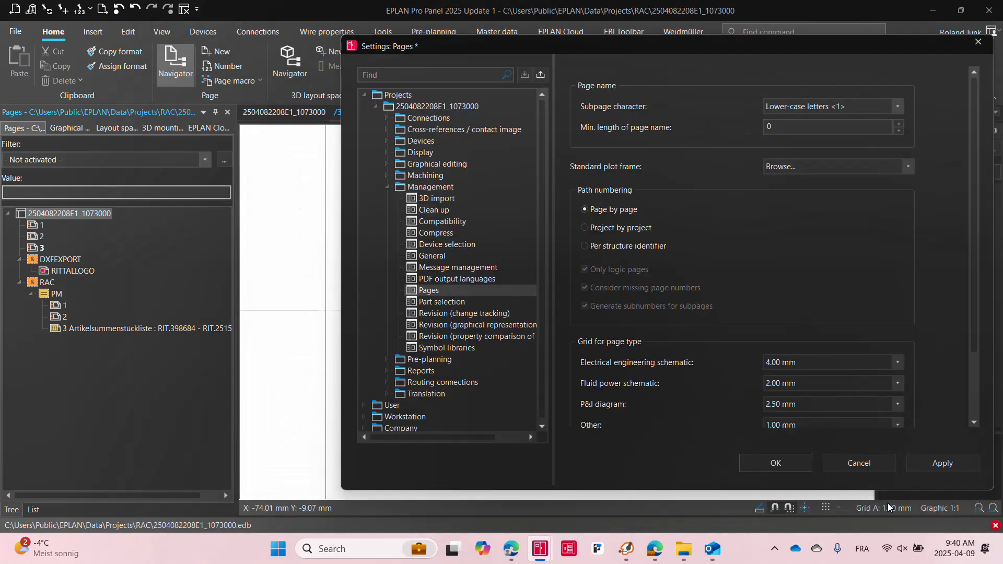
left_click(762, 469)
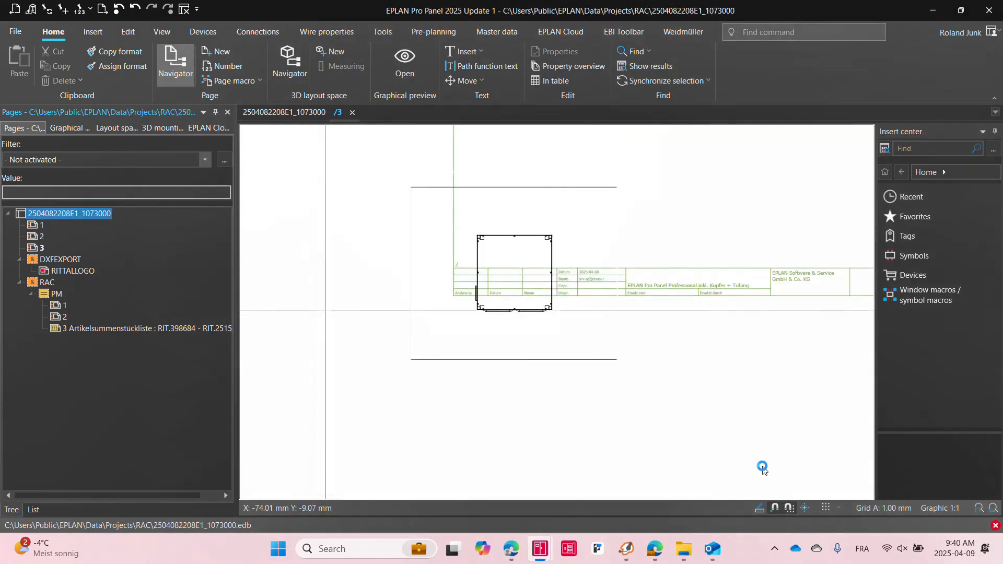
Move the enclosure drawing on page 3 inside the plot frame
scroll(408, 434, "down", 4)
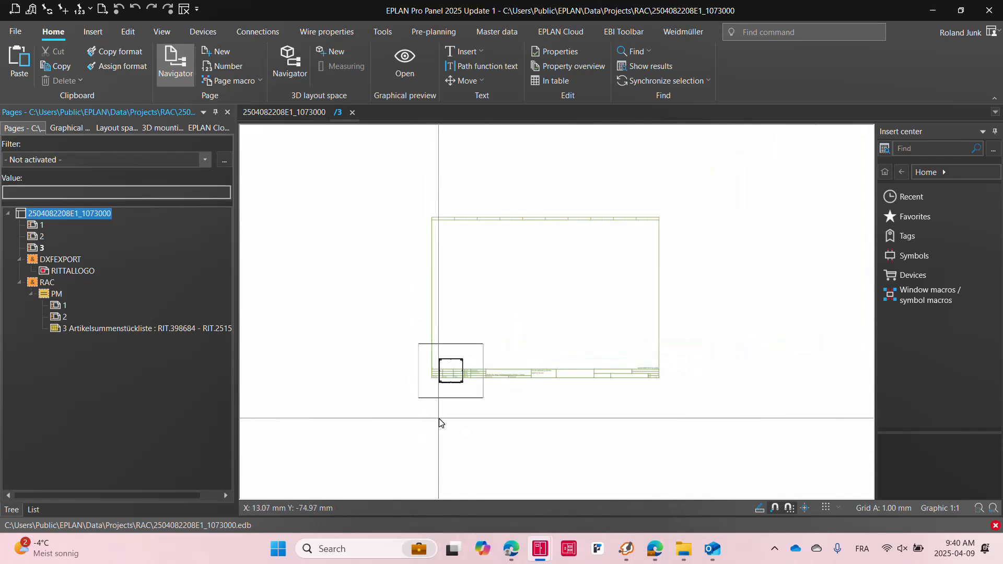
mouse_move(395, 336)
left_mouse_down()
mouse_move(505, 414)
mouse_move(505, 321)
left_mouse_up()
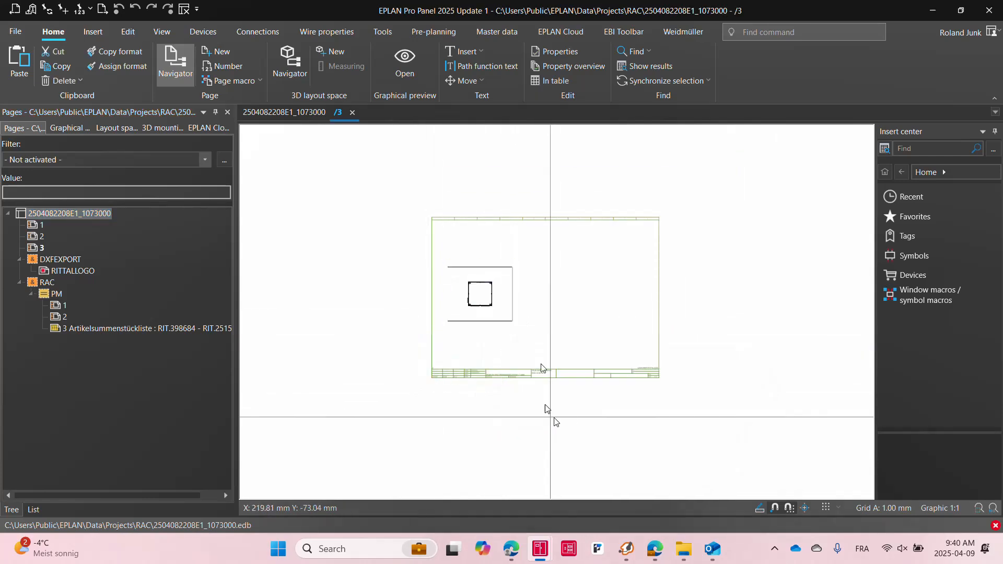
scroll(478, 288, "up", 8)
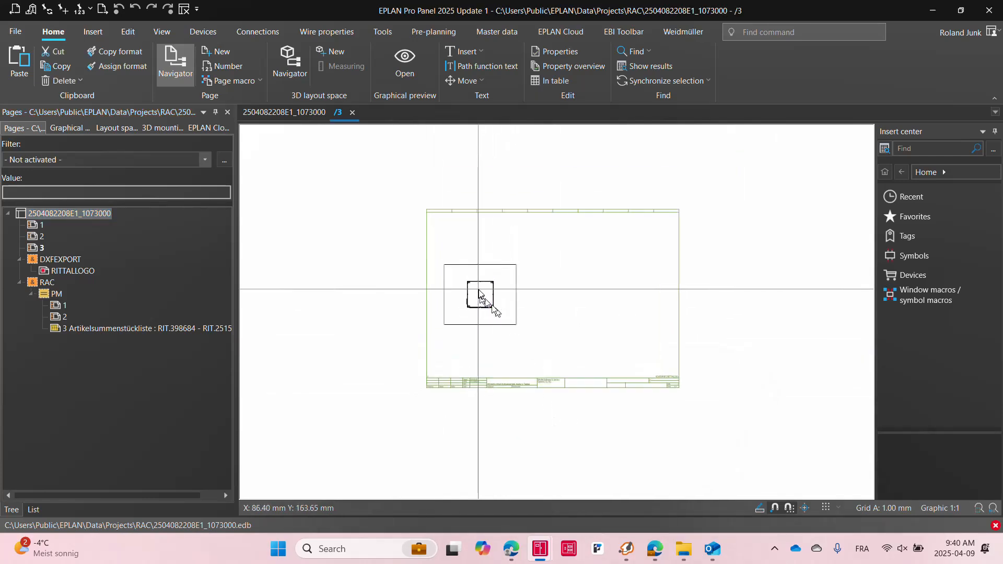
Move the four enclosure view images on page 1 inside the plot frame
left_click(37, 236)
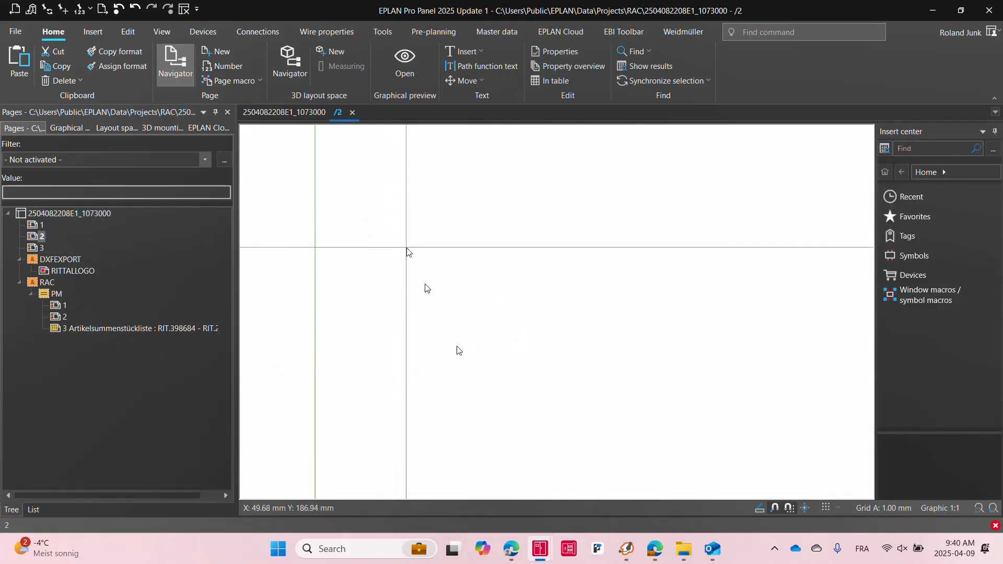
mouse_move(334, 374)
left_mouse_down()
mouse_move(441, 478)
mouse_move(510, 477)
mouse_move(492, 406)
mouse_move(506, 376)
mouse_move(496, 377)
mouse_move(542, 334)
mouse_move(627, 342)
mouse_move(577, 317)
left_mouse_up()
left_click(41, 226)
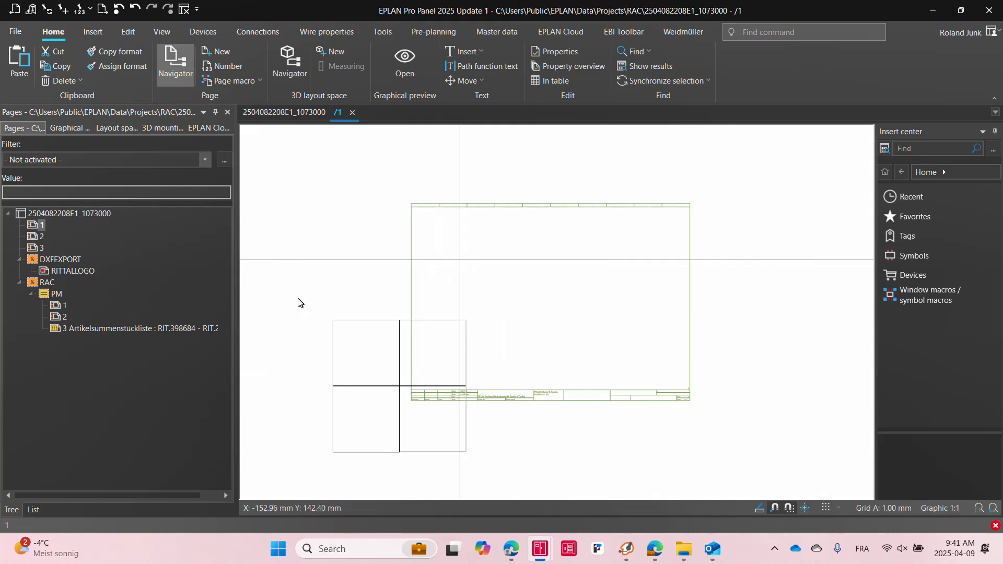
left_click_drag(505, 438, 536, 482)
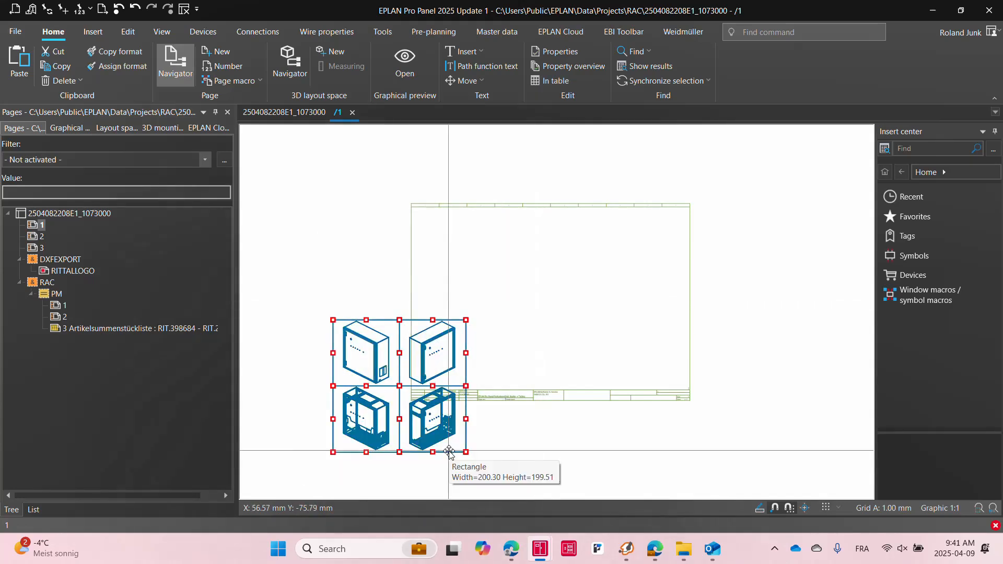
left_click_drag(450, 452, 561, 404)
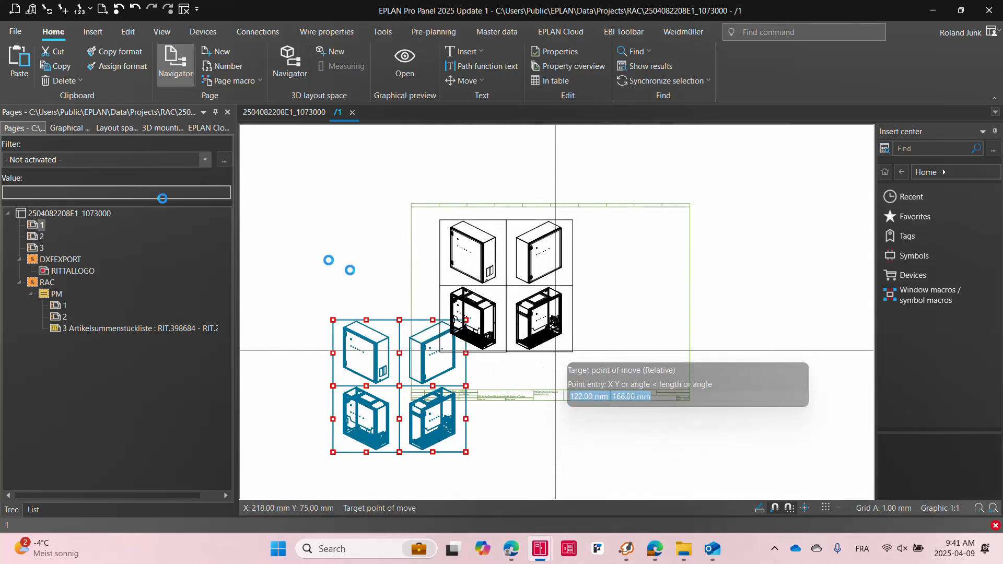
left_click(69, 129)
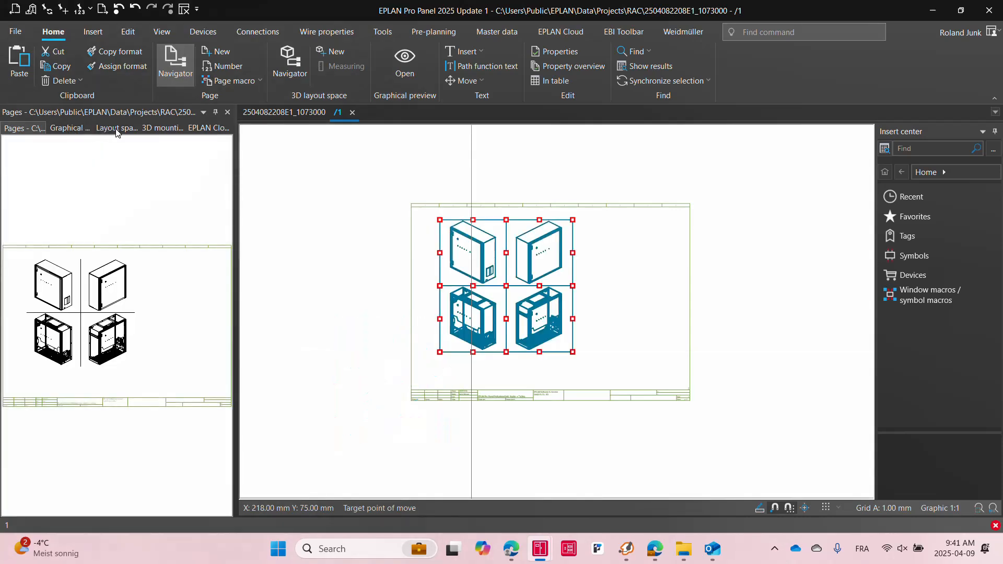
Open the project's layout space in 3D and view the fan filter unit's part properties
left_click(116, 130)
left_click(80, 214)
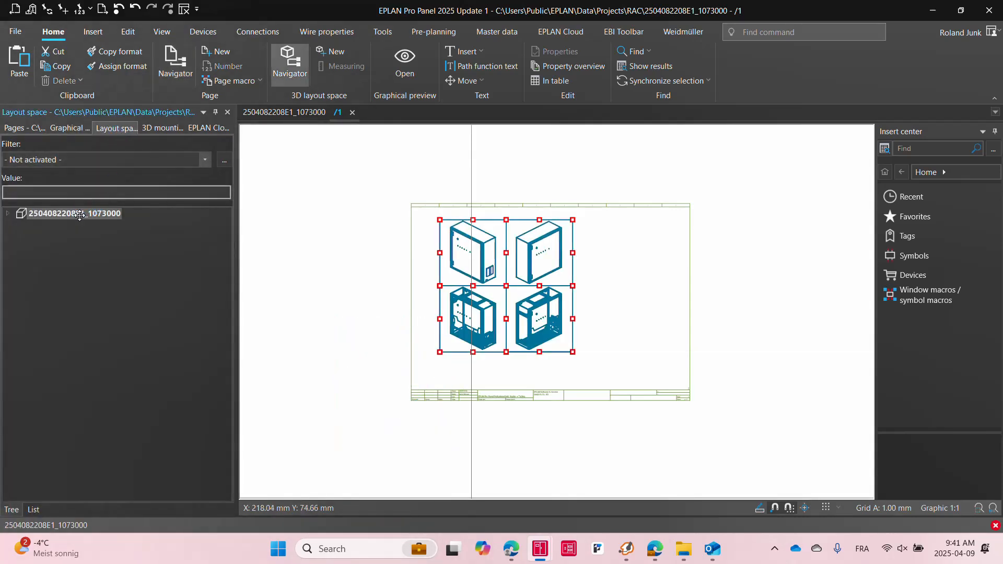
double_click(80, 214)
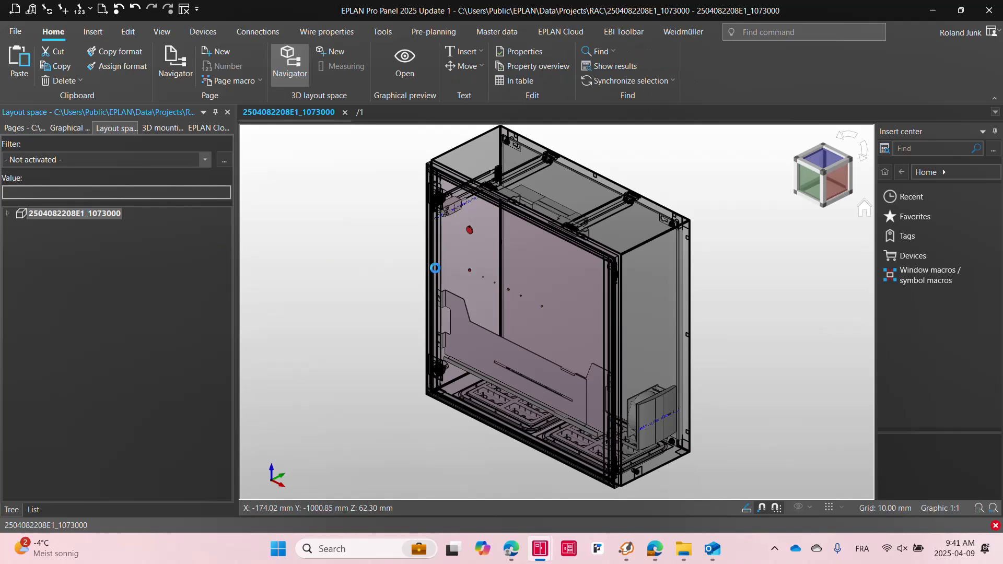
left_click(648, 417)
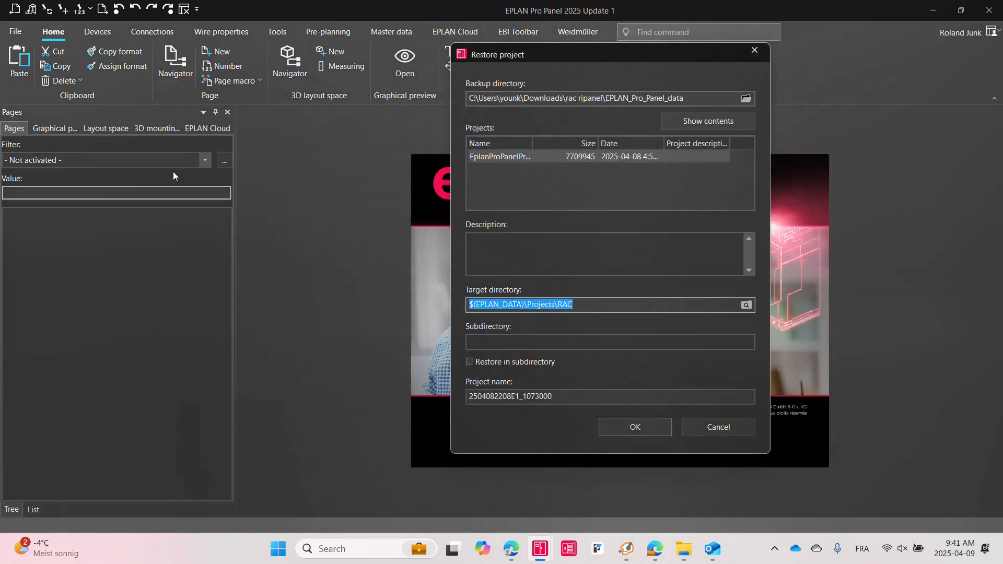
left_click(717, 428)
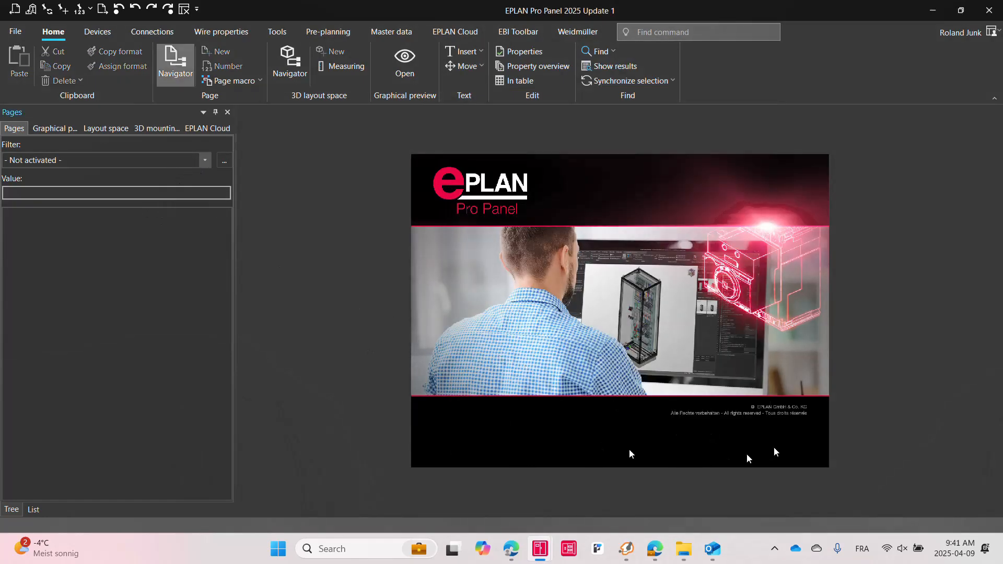
mouse_move(657, 560)
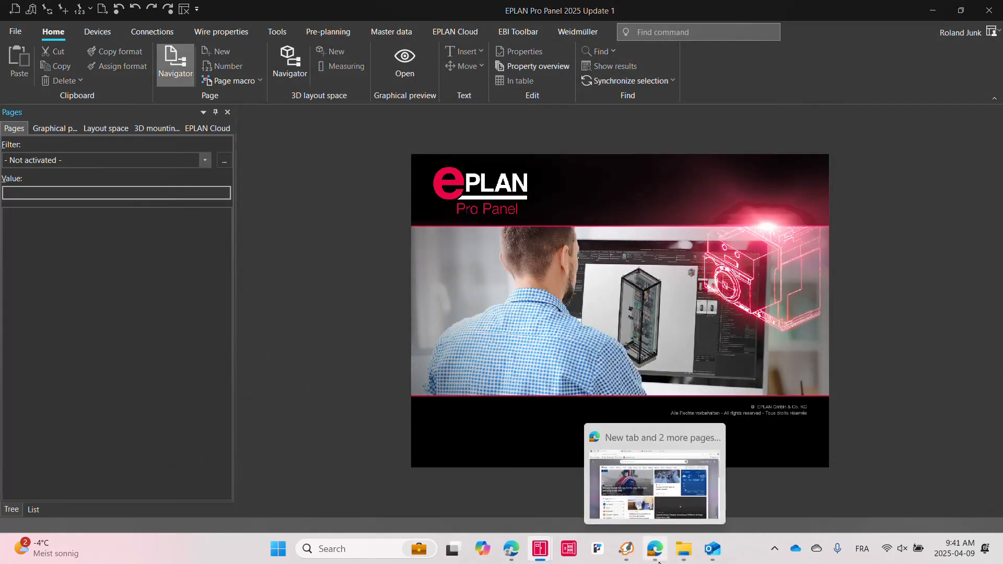
key("alt+Tab")
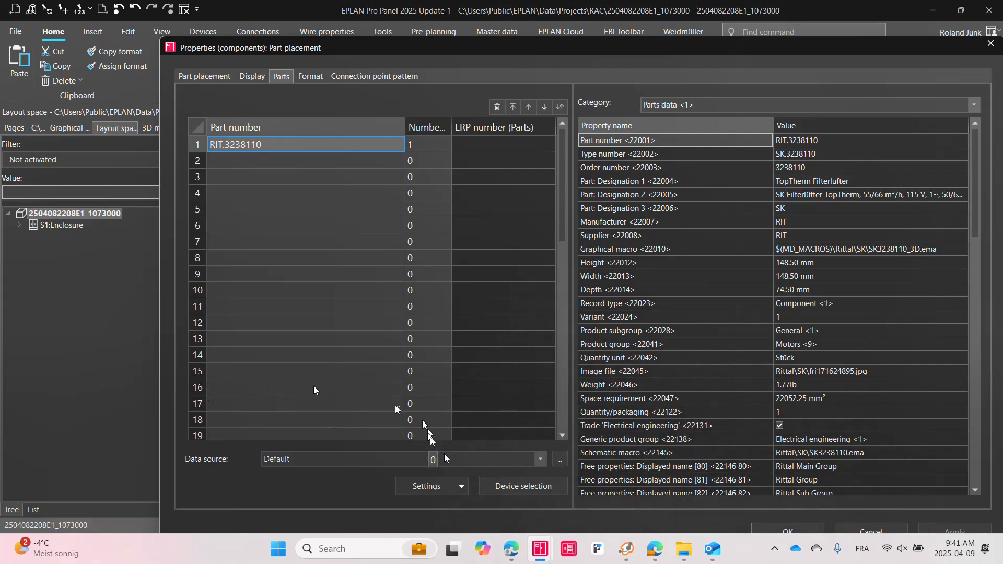
Try to export the project's machining data to Rittal Perforex BC, applying it to the entire project
left_click(989, 44)
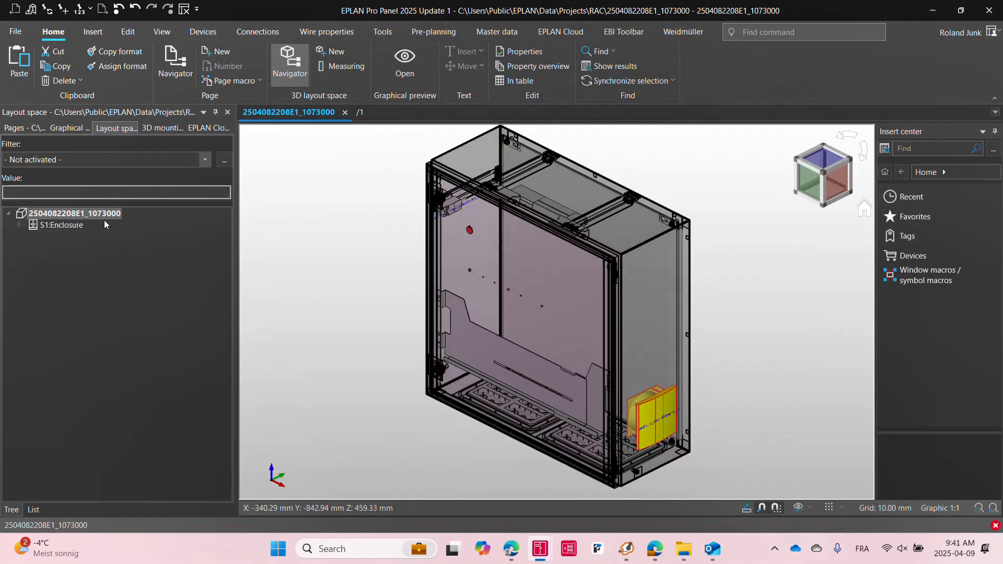
left_click(75, 213)
left_click(15, 31)
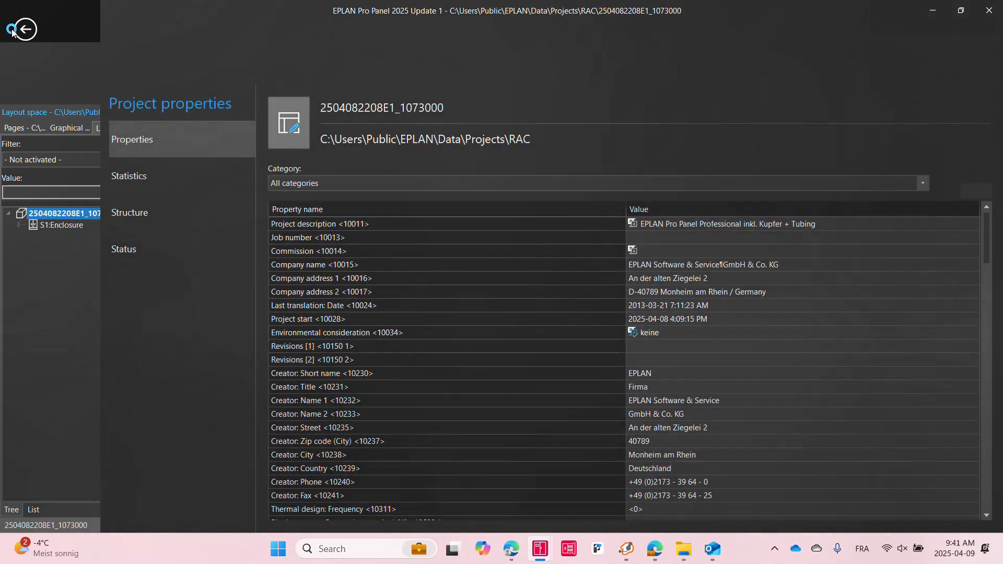
left_click(21, 359)
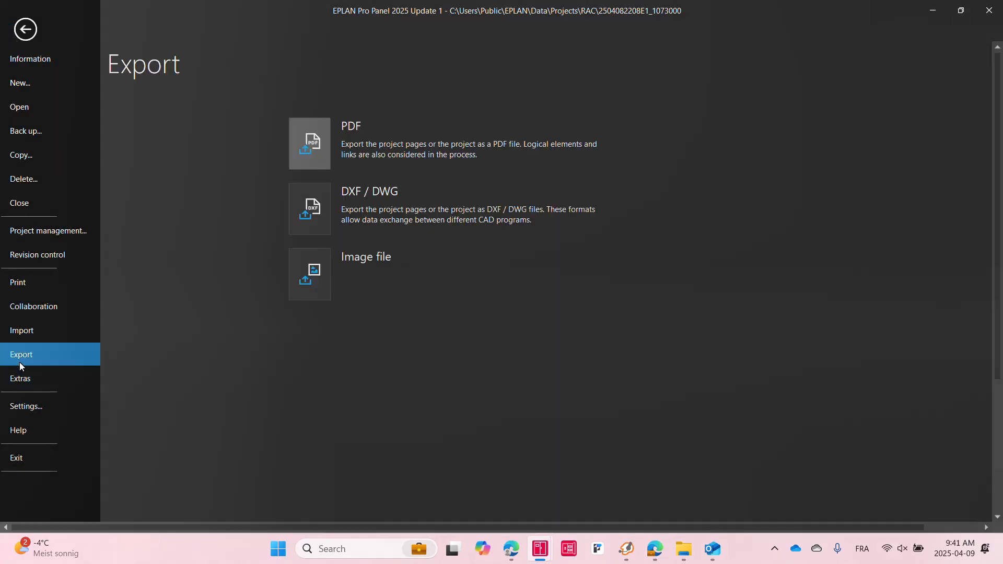
left_click(137, 334)
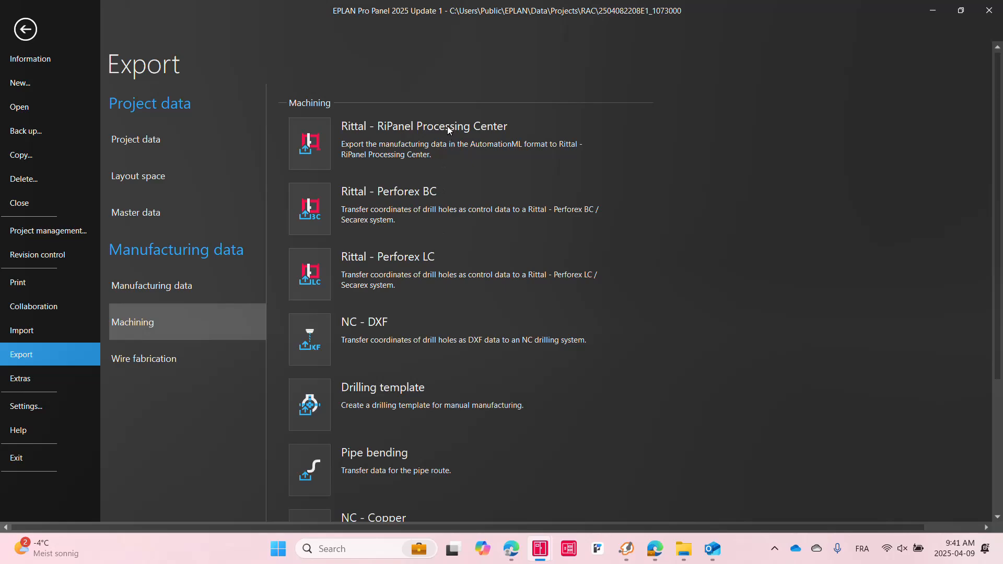
left_click(317, 225)
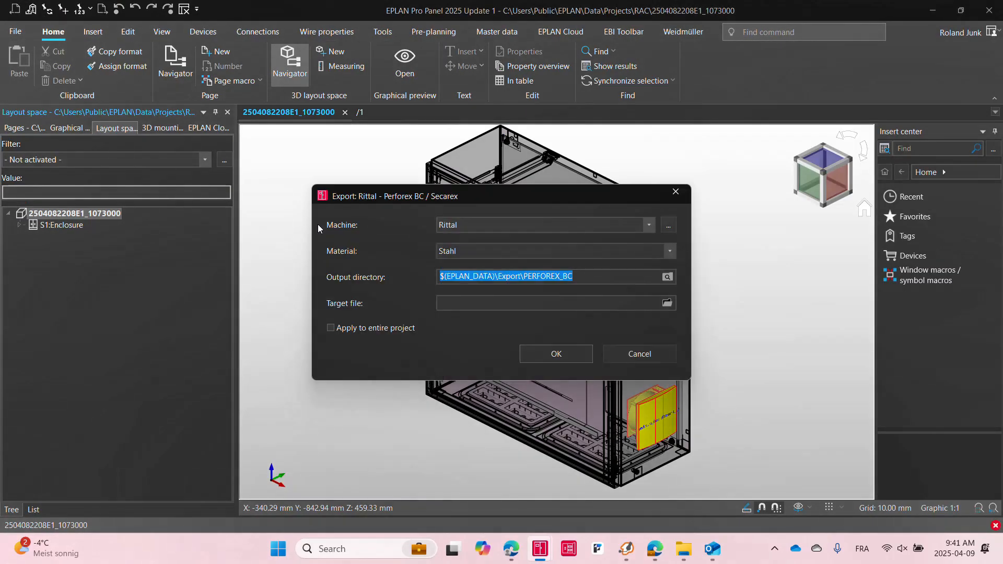
left_click(351, 328)
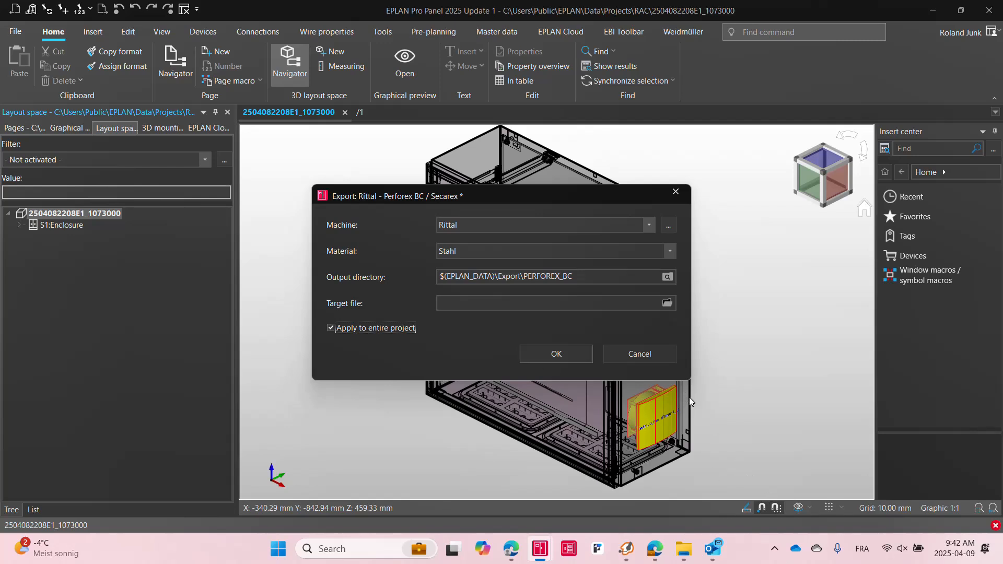
left_click(652, 352)
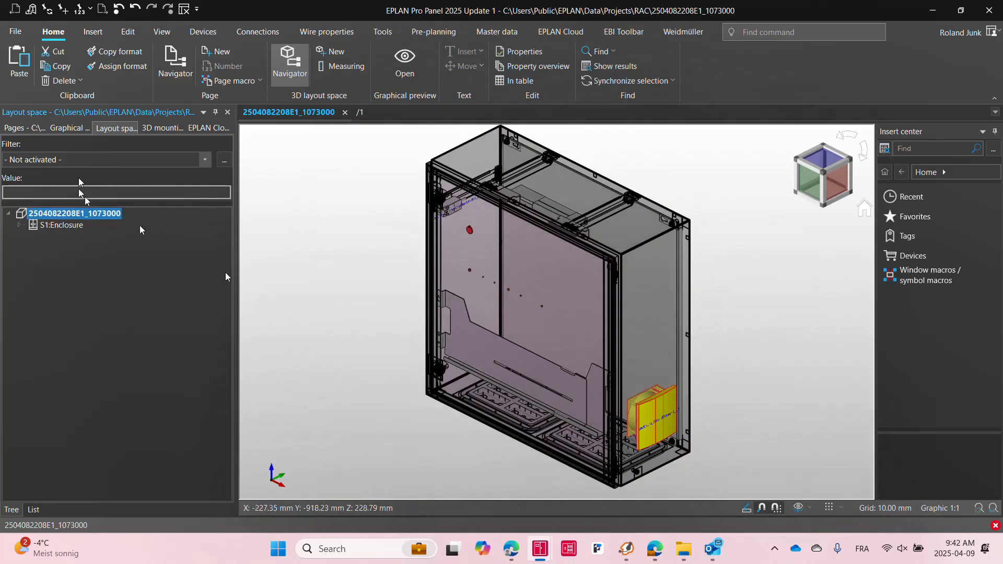
Open the project's Drilling views reports and select the RAC Rittal report block
left_click(29, 127)
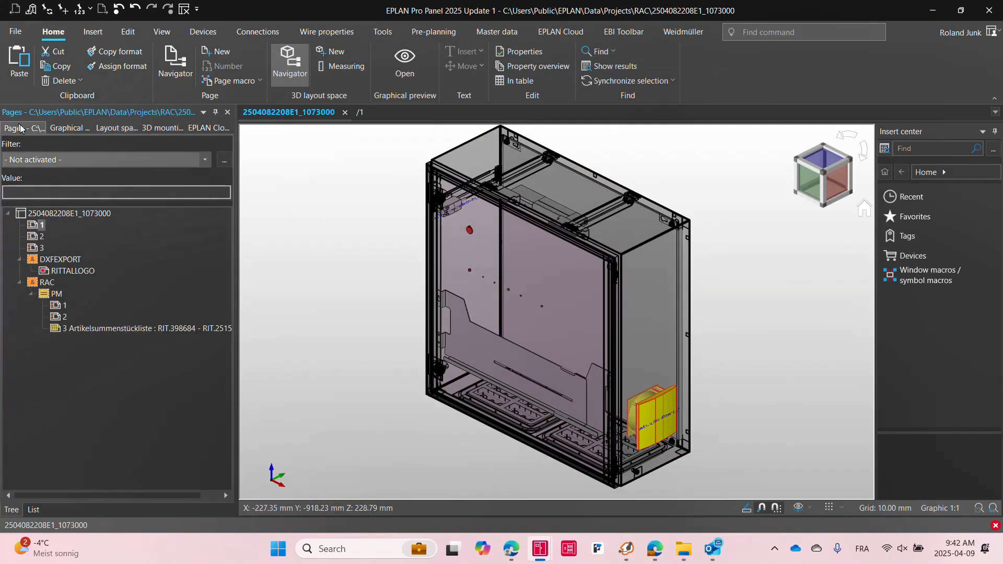
left_click(47, 282)
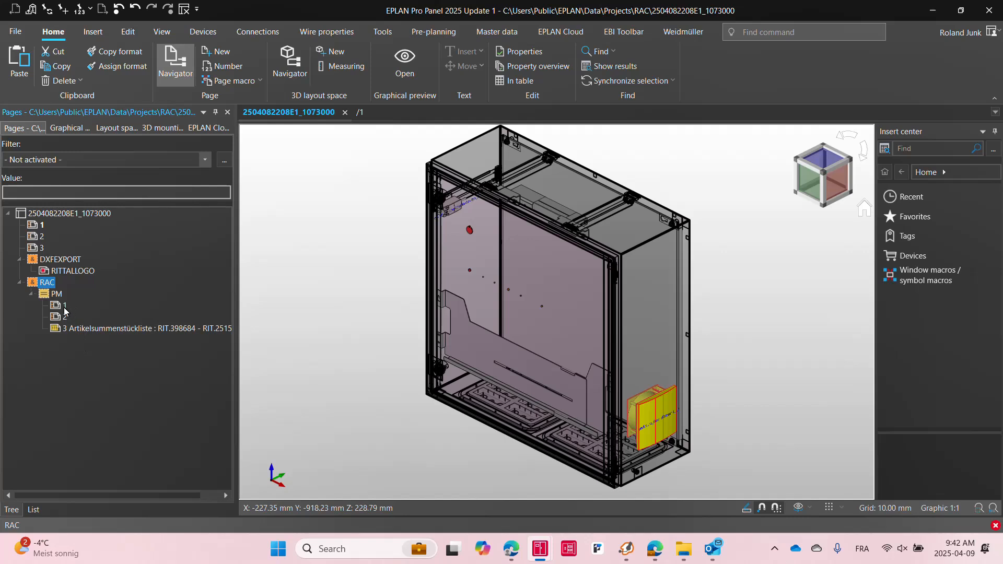
left_click(383, 33)
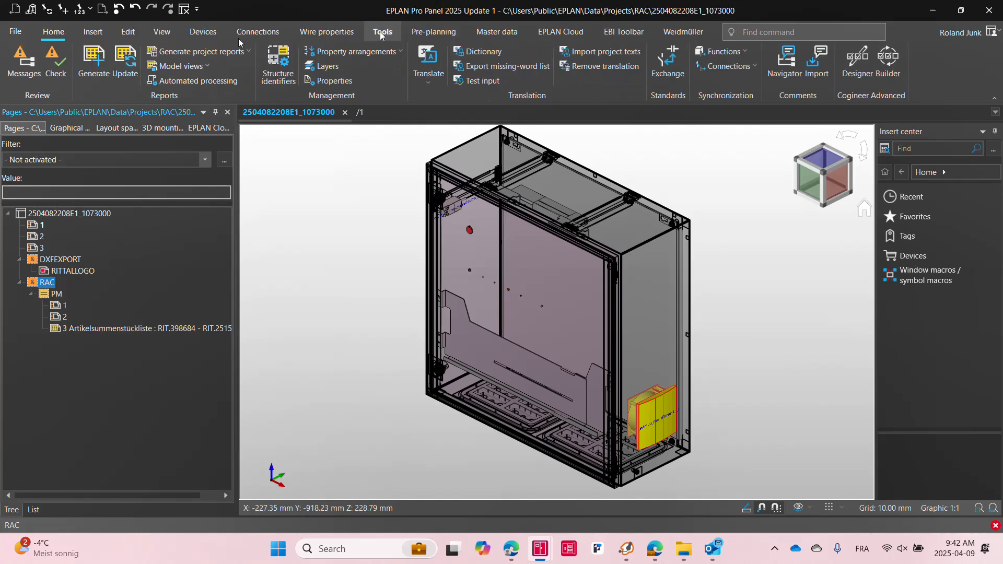
left_click(205, 70)
left_click(178, 95)
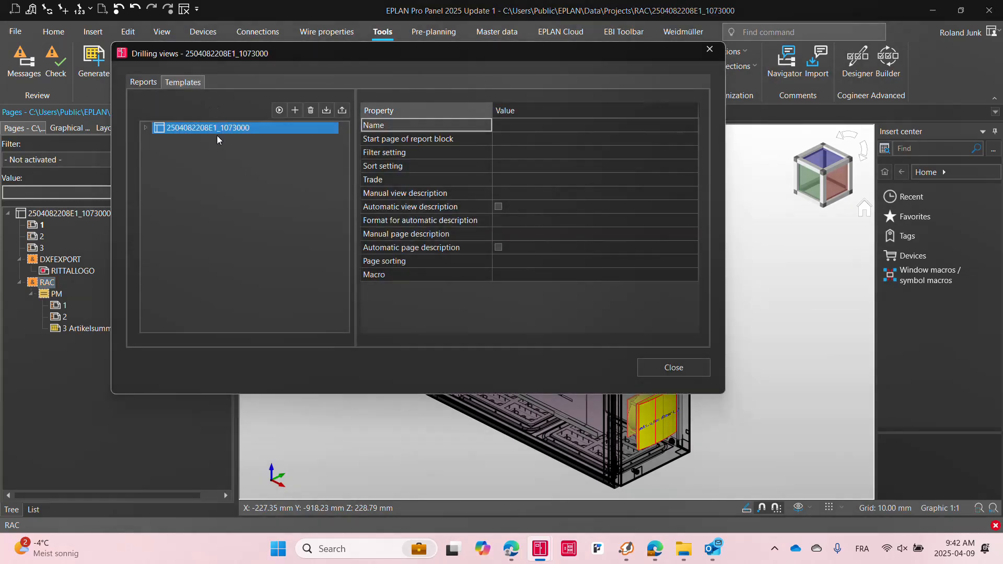
double_click(215, 129)
left_click(204, 151)
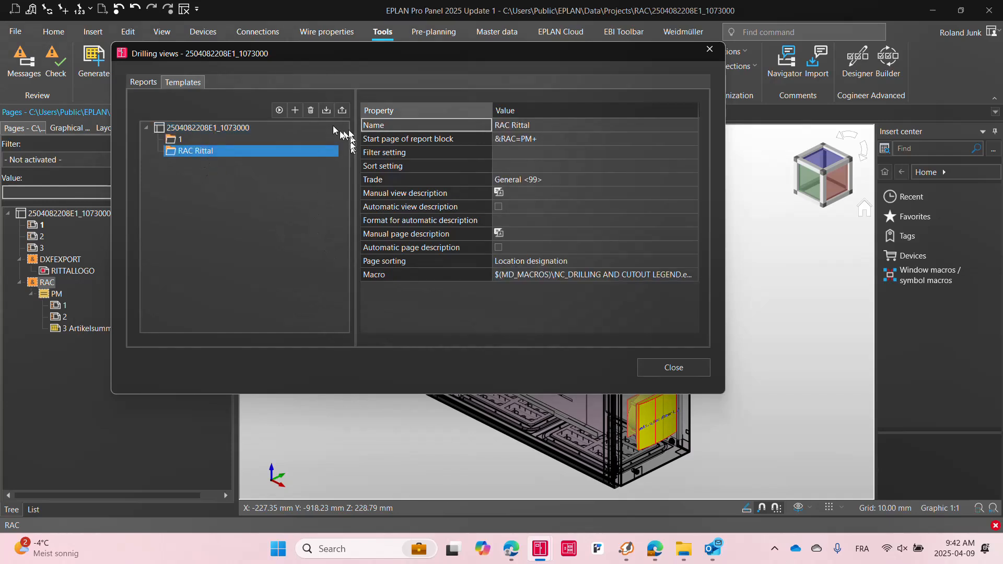
Open the report template import for the drilling views and cancel it
left_click(381, 228)
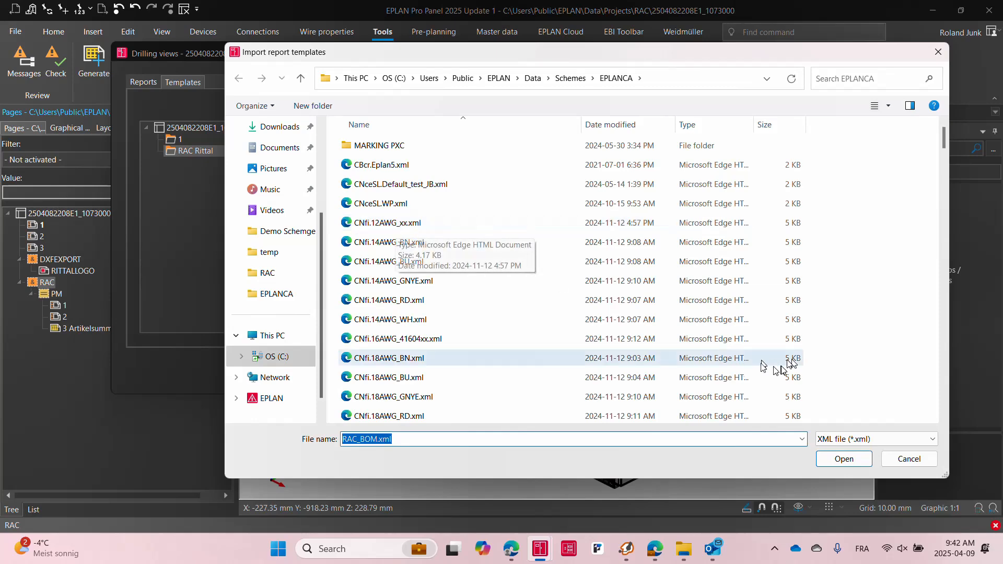
left_click(908, 459)
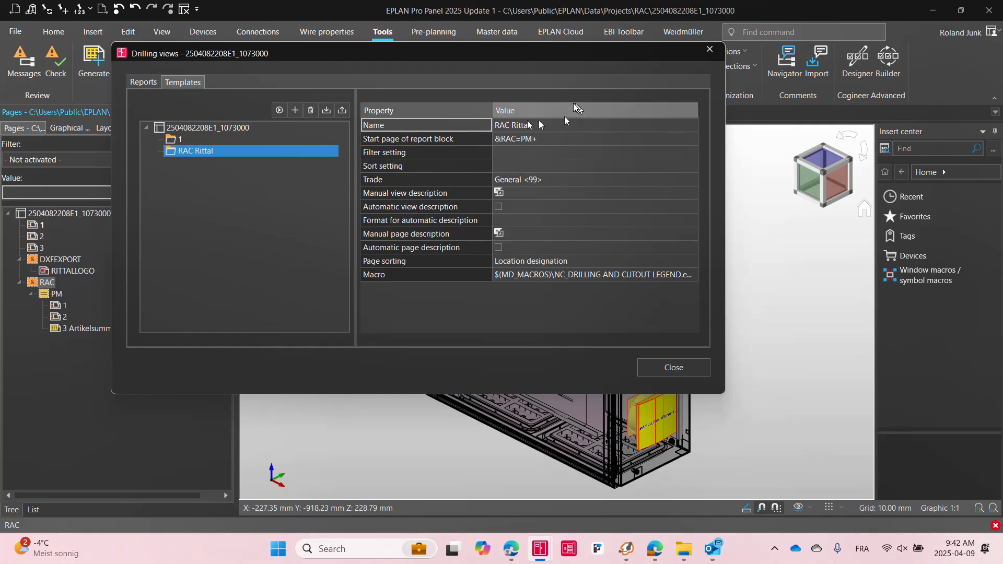
Close the drilling views dialog and open the first drilling pattern page under RAC PM
left_click(674, 368)
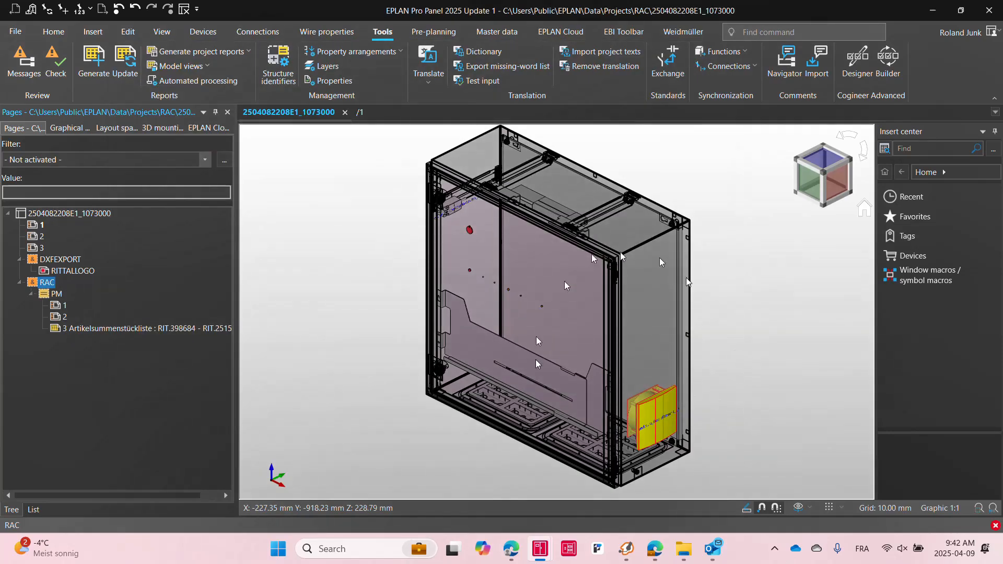
double_click(59, 306)
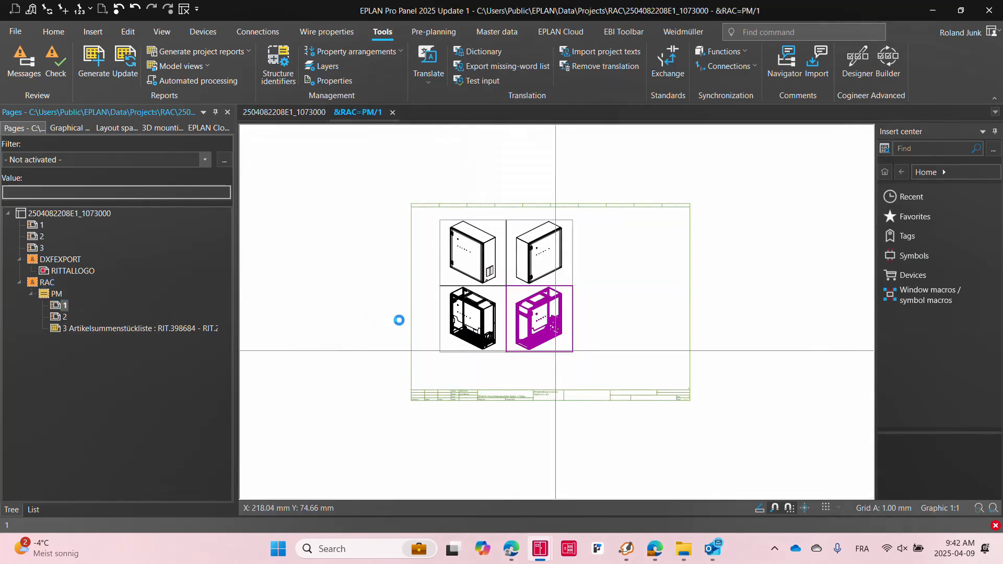
scroll(495, 253, "up", 5)
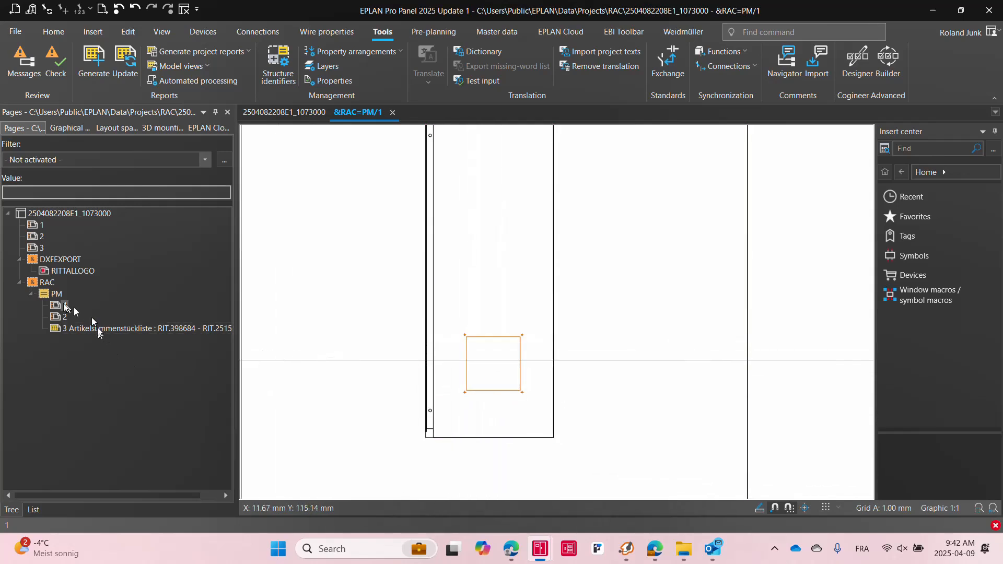
Open the second RAC PM drilling page and examine its drill holes and the cut-out legend table
double_click(60, 316)
scroll(444, 199, "up", 4)
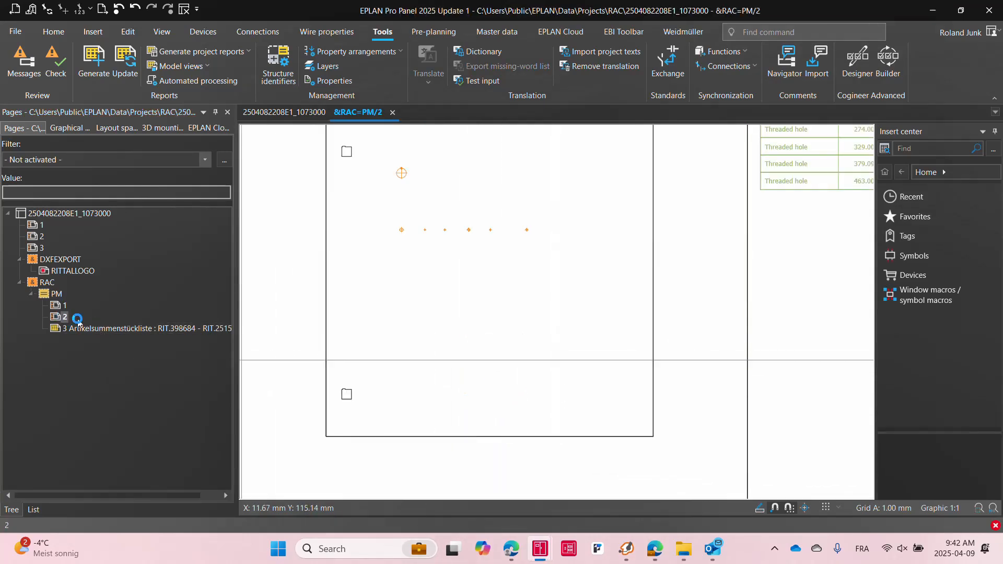
scroll(450, 201, "up", 3)
scroll(458, 203, "up", 2)
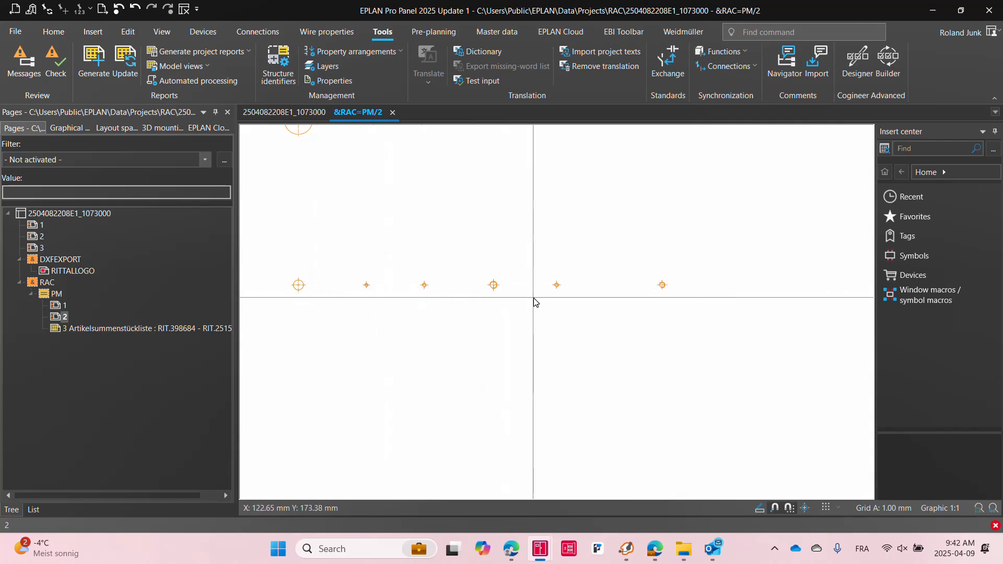
scroll(376, 390, "down", 9)
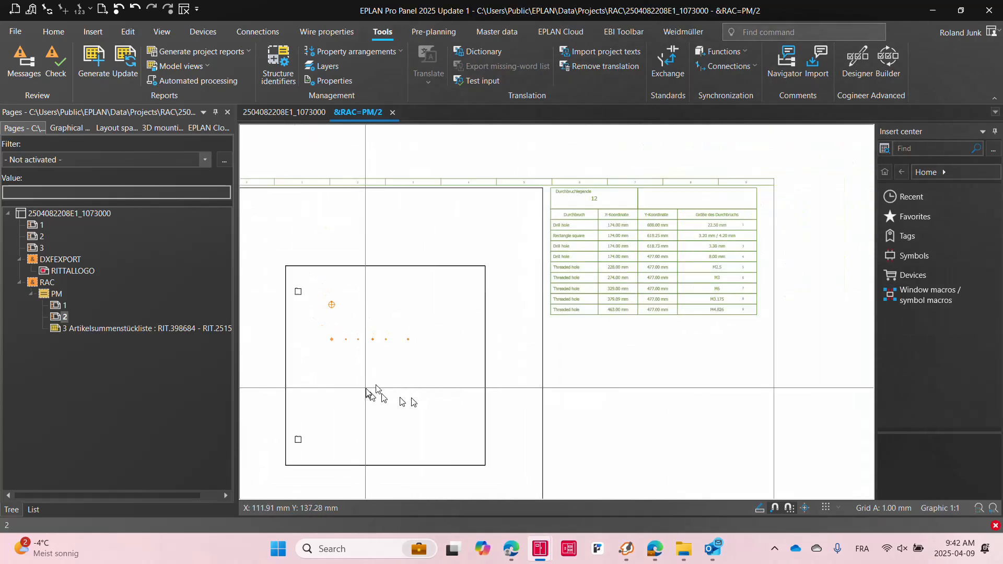
scroll(719, 223, "up", 6)
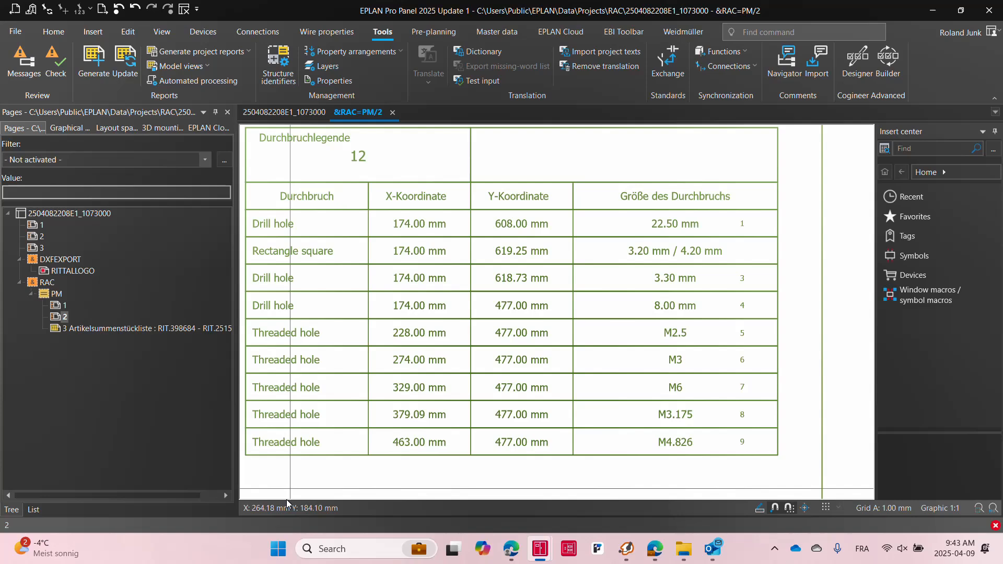
Export the project's machining data to Rittal Perforex BC / Secarex from the project export options
left_click(93, 214)
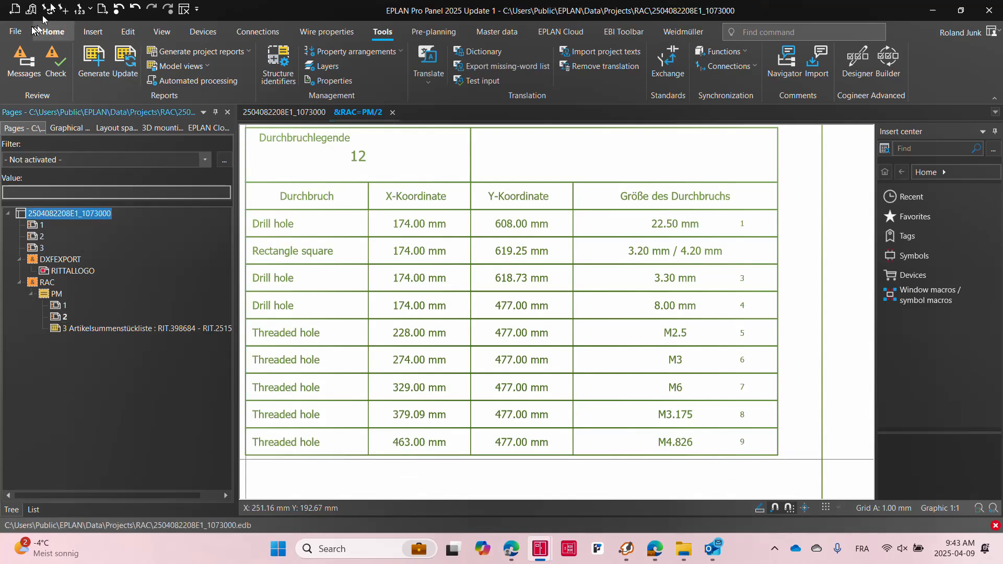
left_click(16, 32)
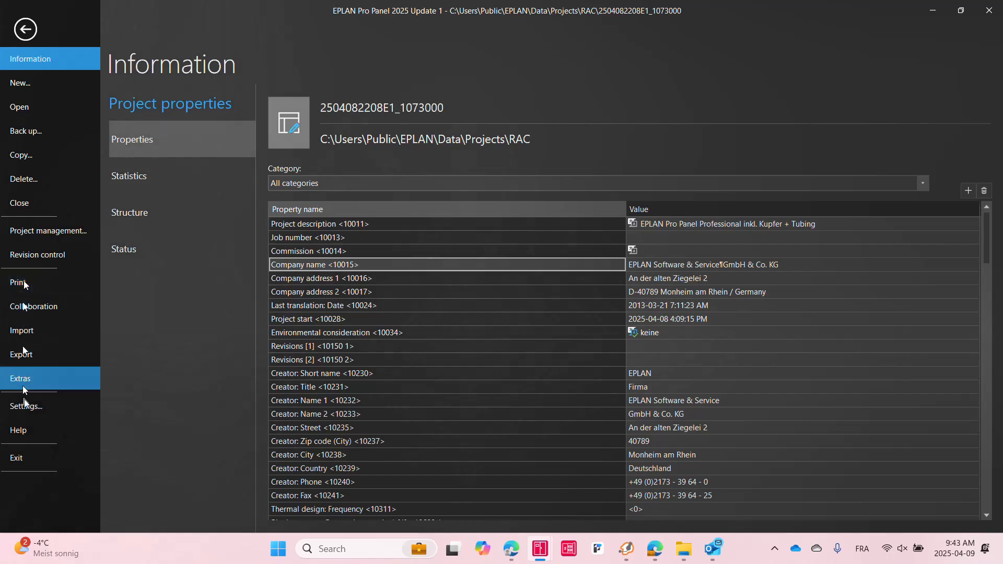
left_click(25, 356)
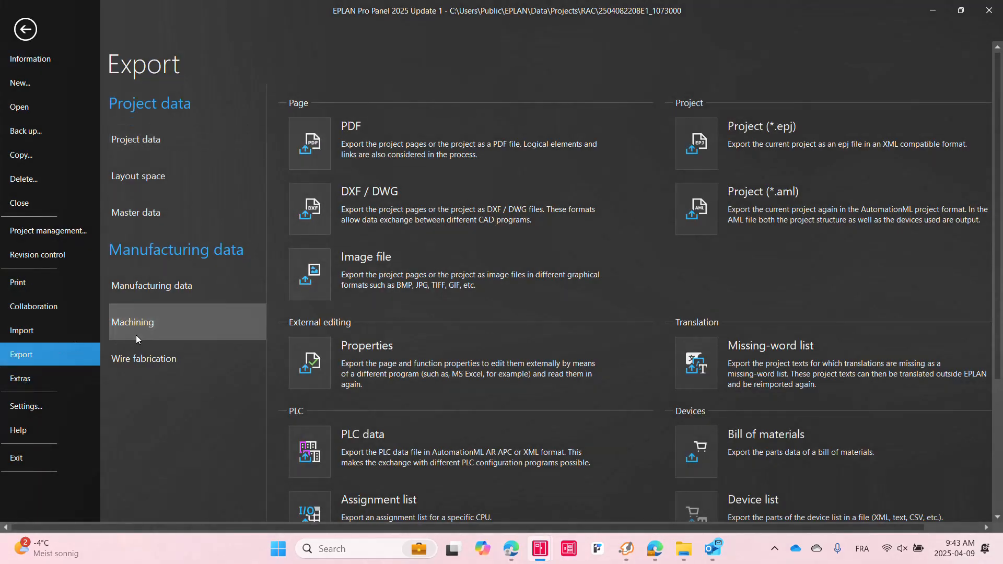
left_click(137, 338)
left_click(319, 207)
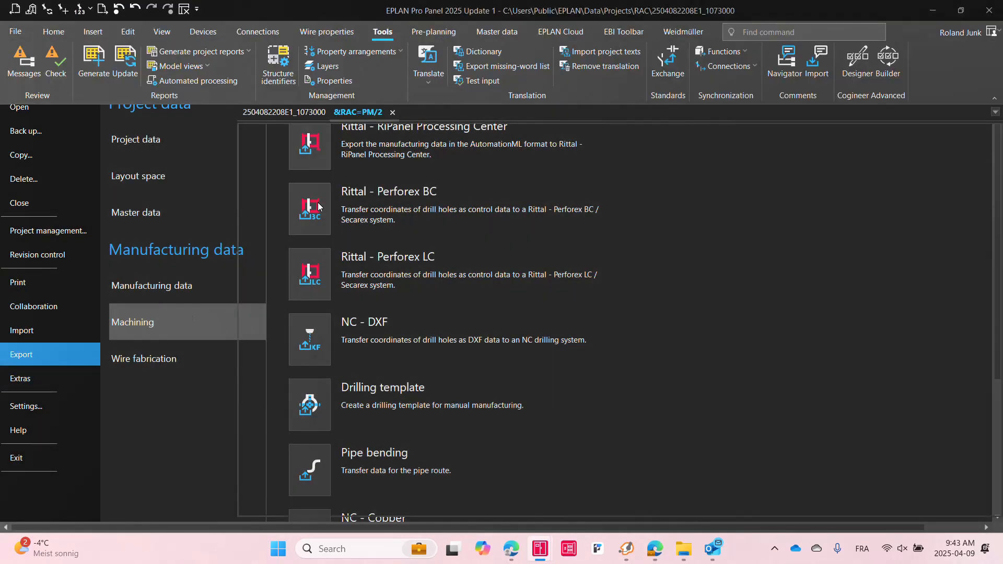
left_click(548, 358)
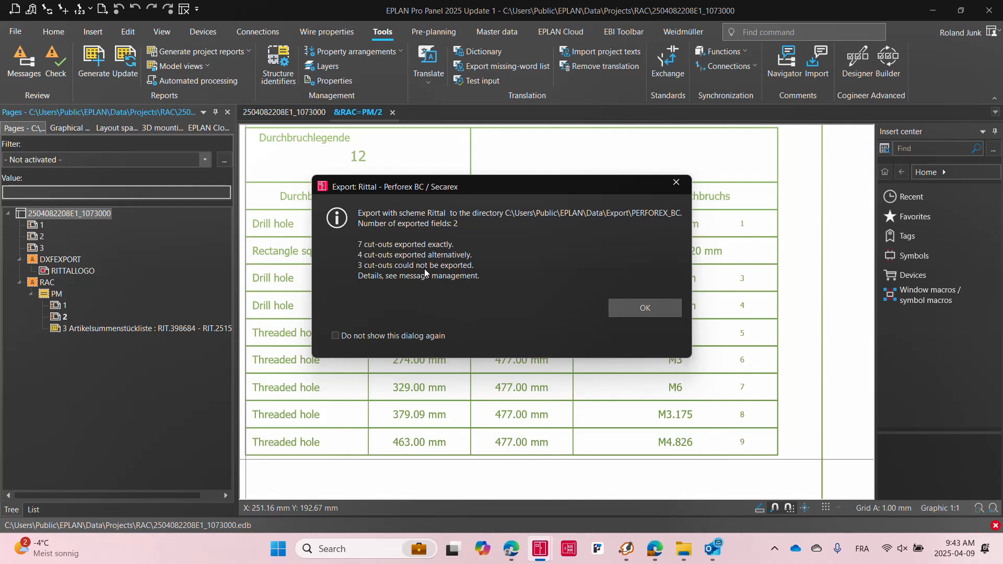
left_click(653, 313)
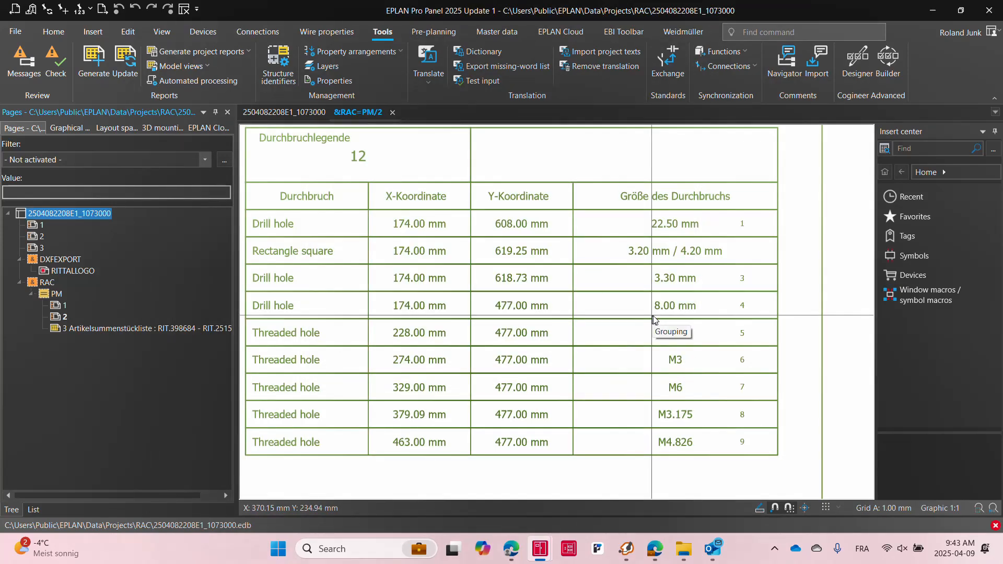
Switch to the EPLAN window holding the RAC EPLAN RITTAL CANADA 2025-RiPanel project
middle_click(656, 315)
middle_click(656, 316)
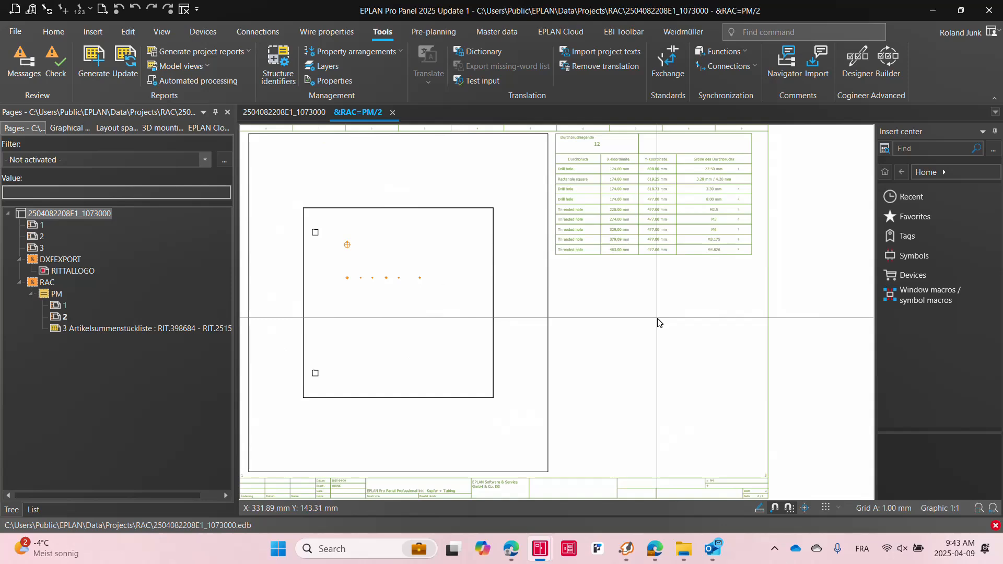
left_click(284, 112)
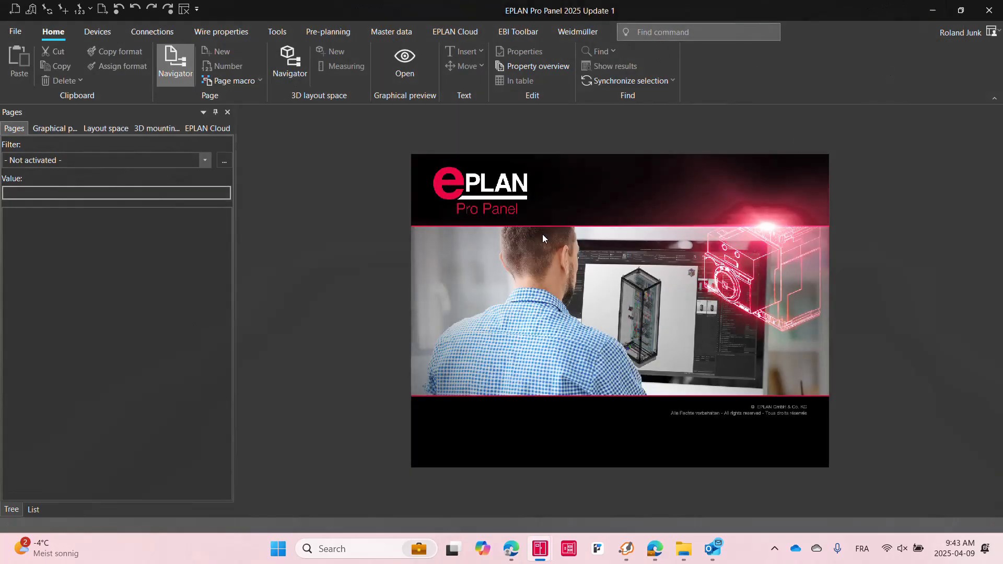
left_click(933, 10)
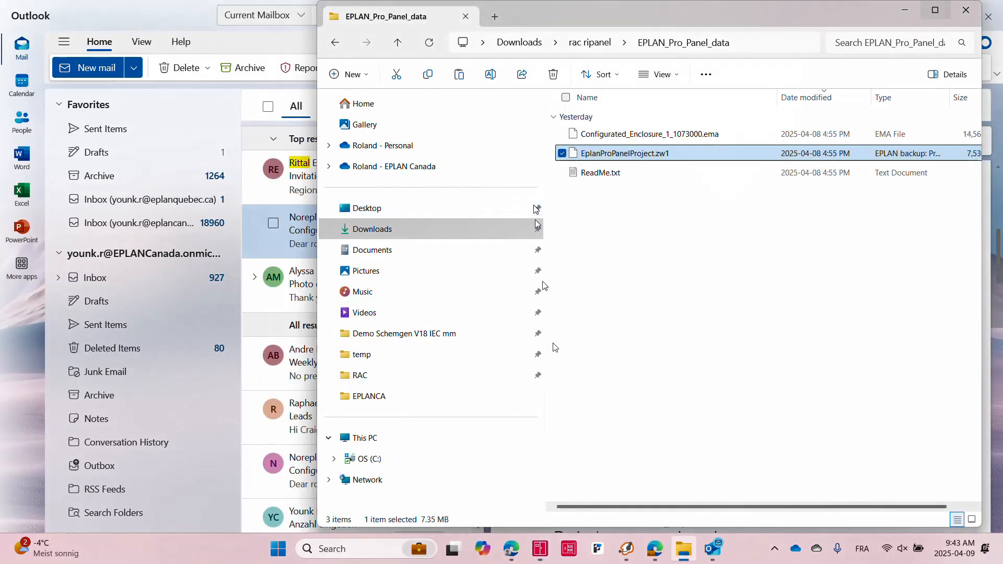
mouse_move(540, 549)
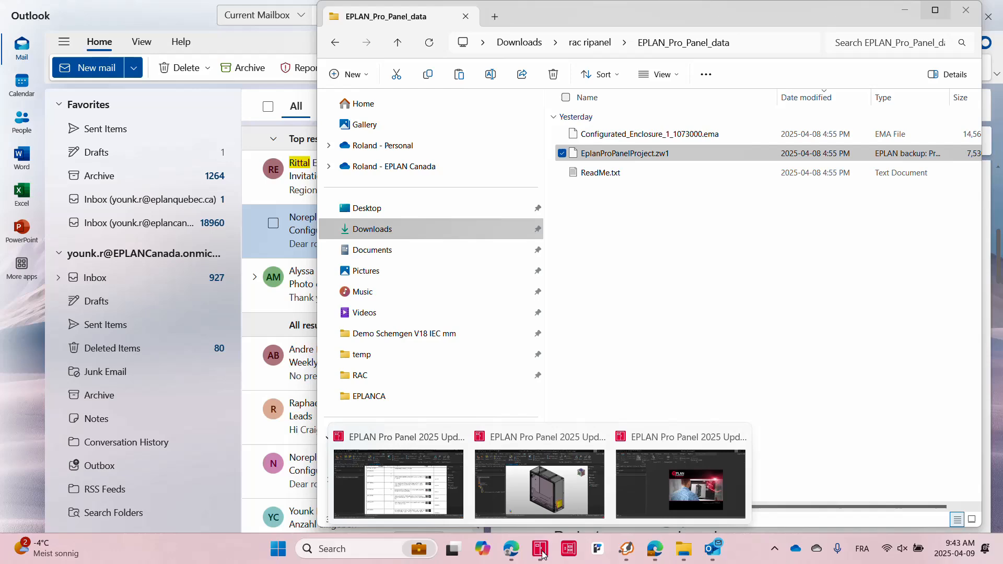
left_click(380, 491)
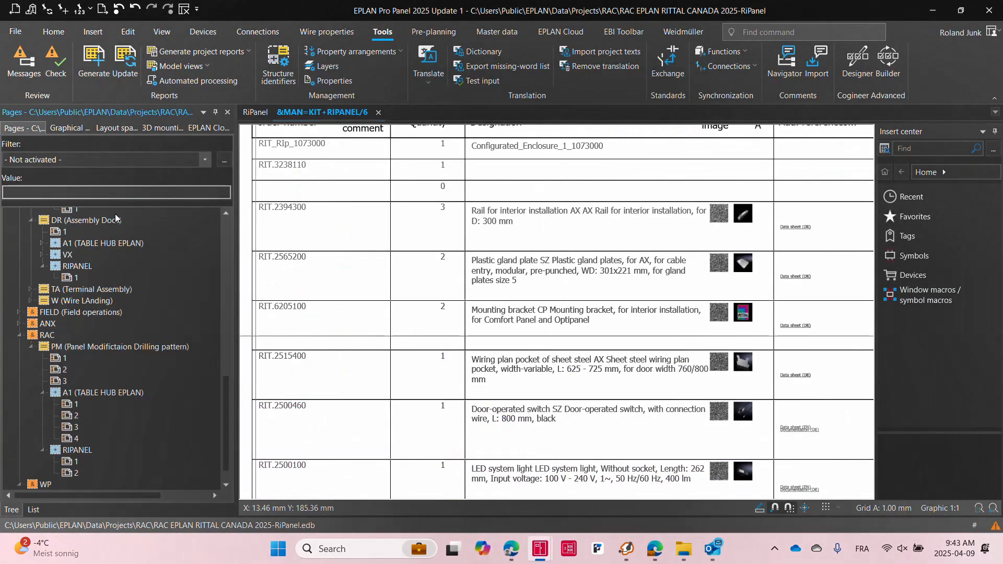
Open the RiPanel layout space in 3D from the layout space tree
scroll(132, 316, "up", 14)
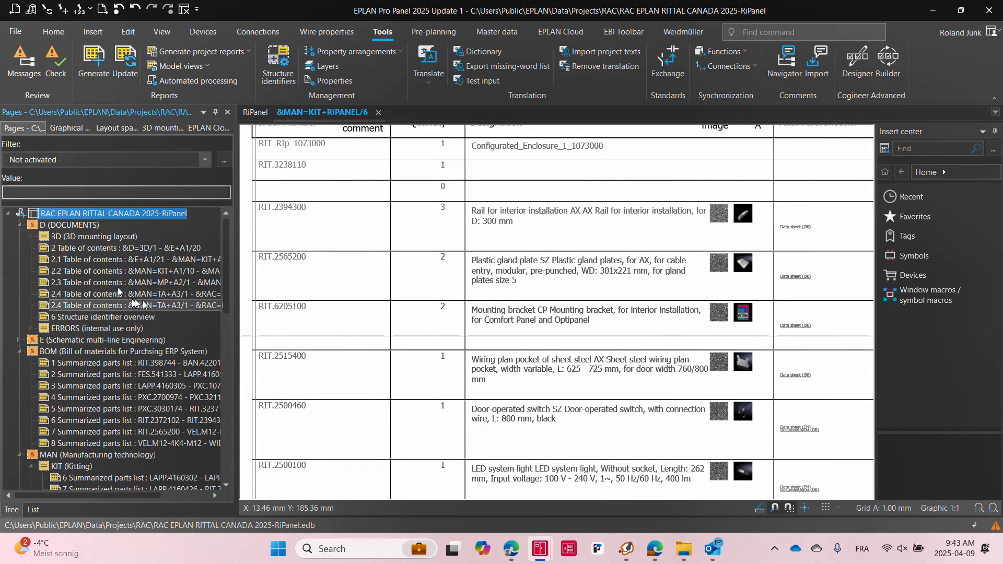
left_click(116, 128)
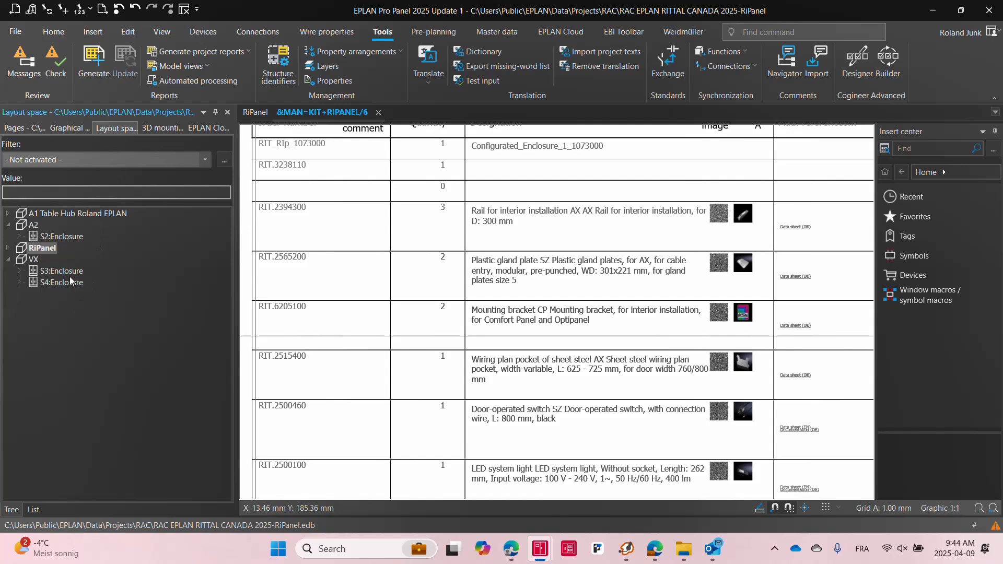
double_click(45, 249)
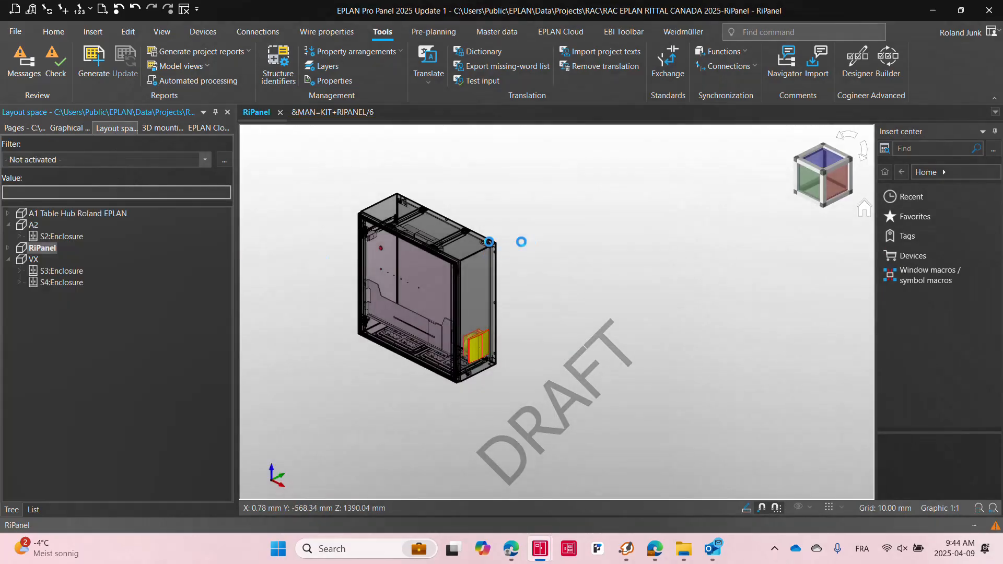
Inspect the RIT_RIp_1073000 enclosure part's graphical macro in parts management and locate the matching .ema file
left_click(497, 32)
left_click(29, 58)
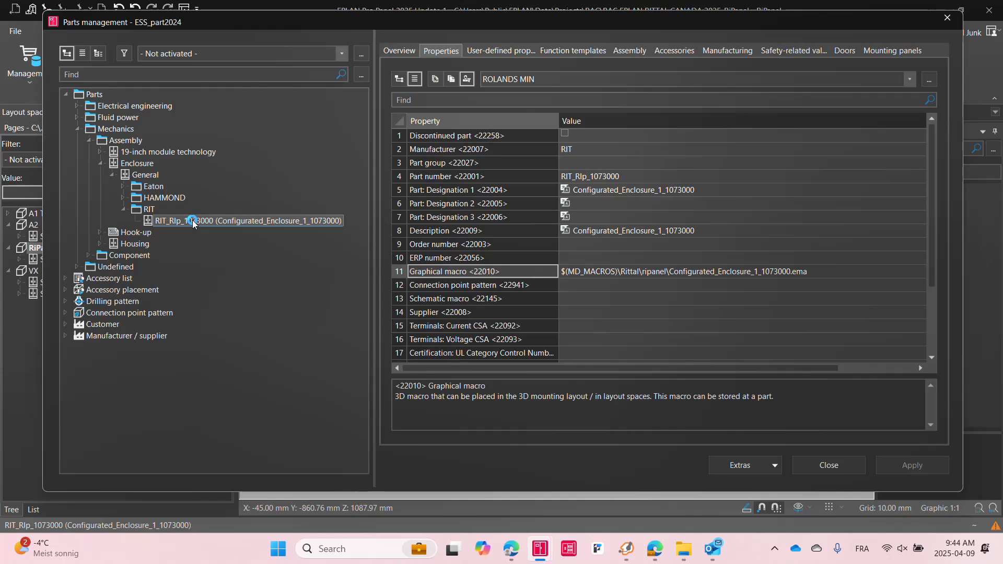
left_click(192, 220)
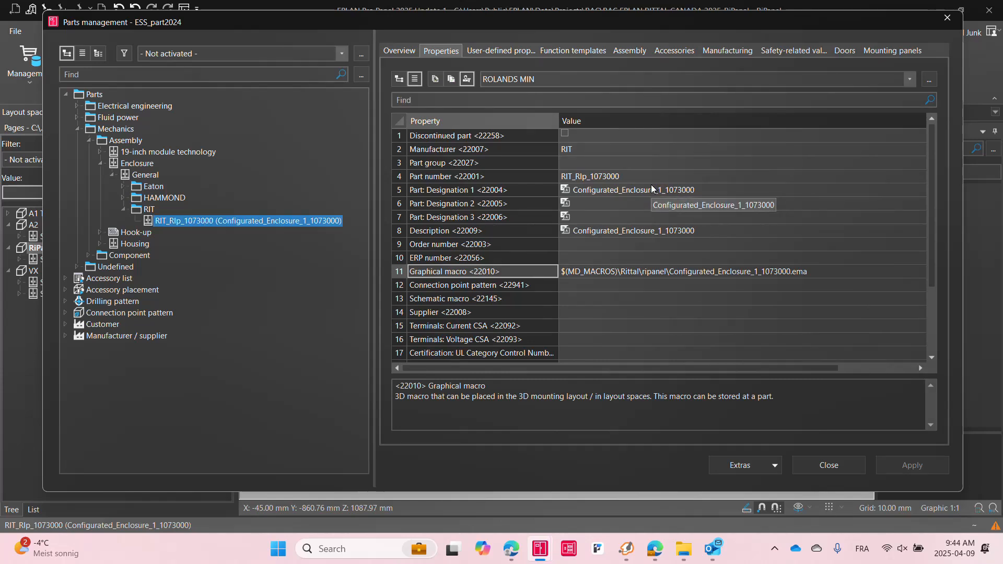
left_click(728, 272)
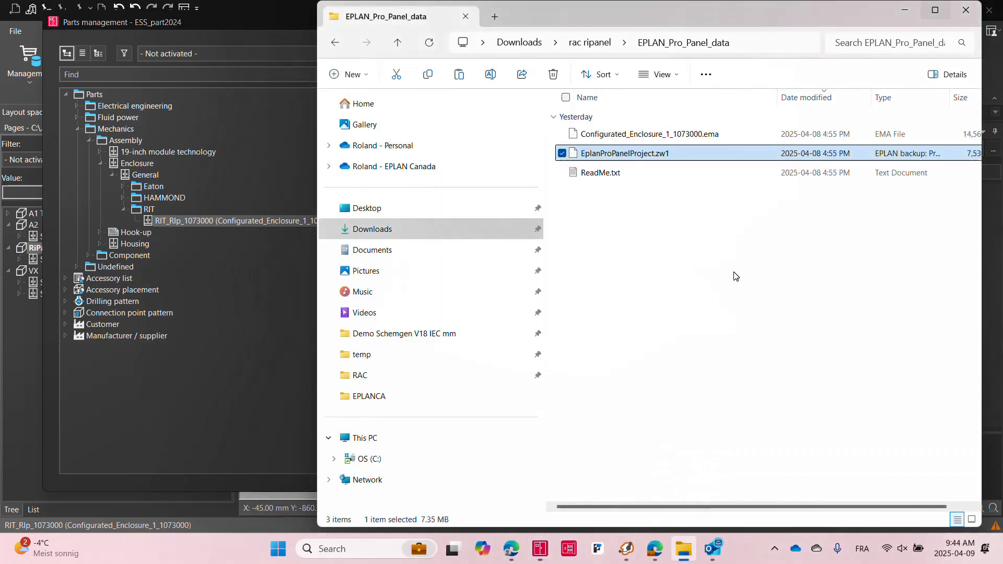
left_click(686, 137)
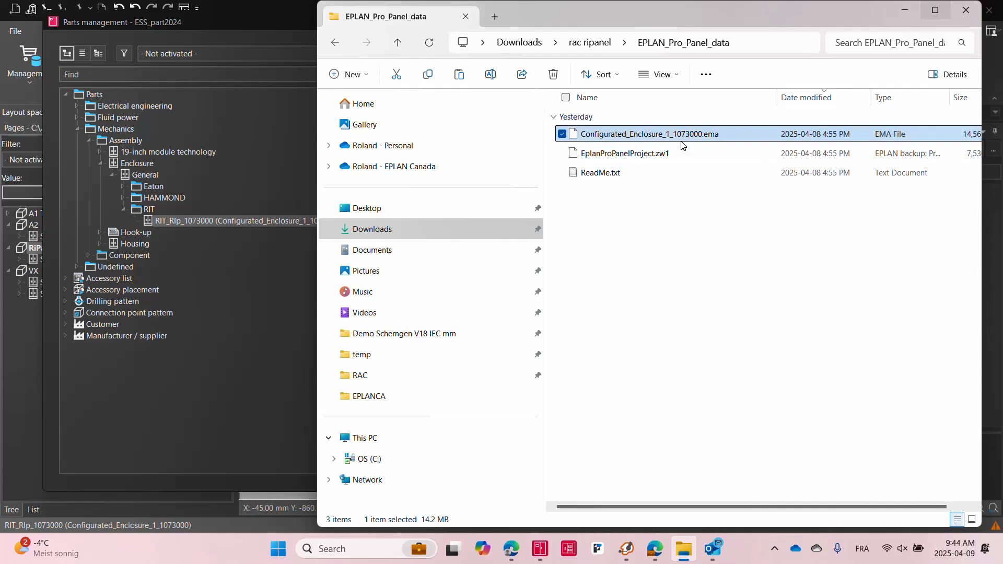
left_click_drag(682, 145, 294, 224)
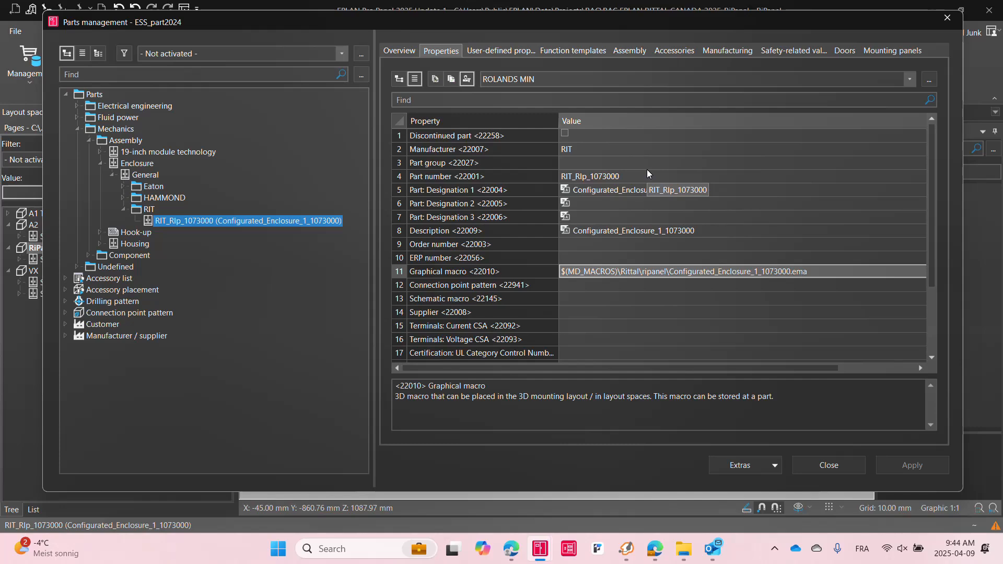
left_click(826, 462)
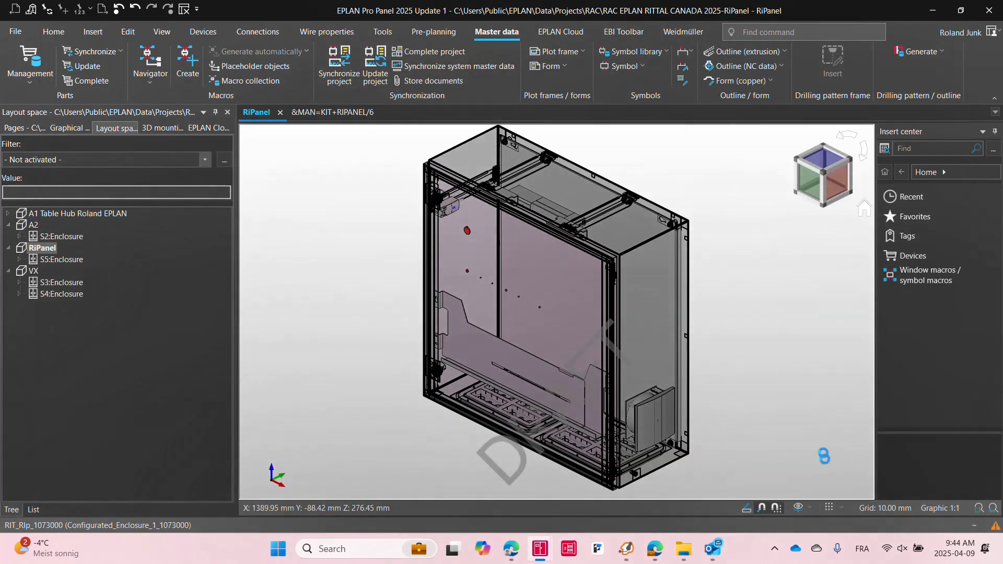
Try to place the RIT_RIp_1073000 enclosure part into the RiPanel layout space
scroll(334, 302, "down", 3)
left_click(86, 34)
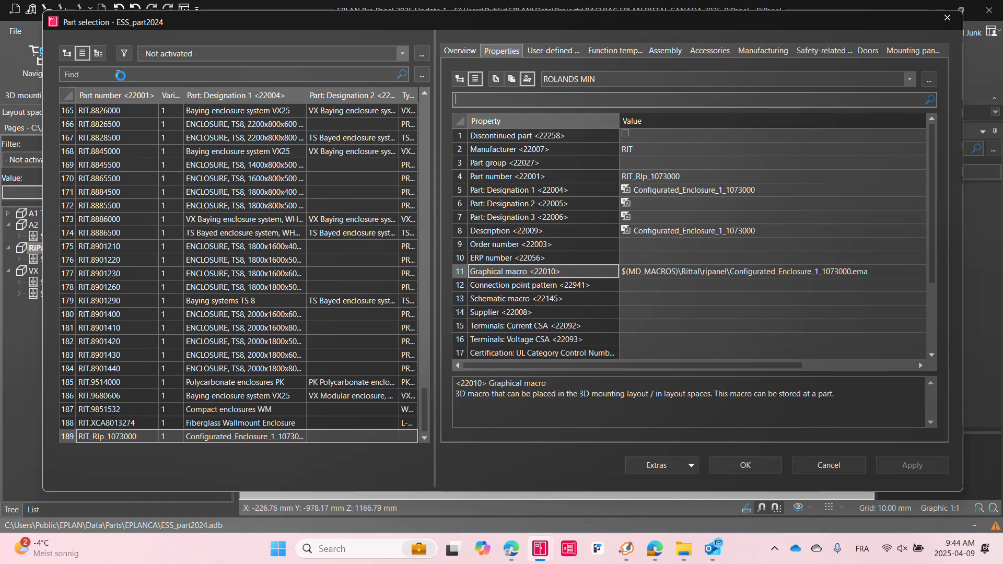
left_click(149, 437)
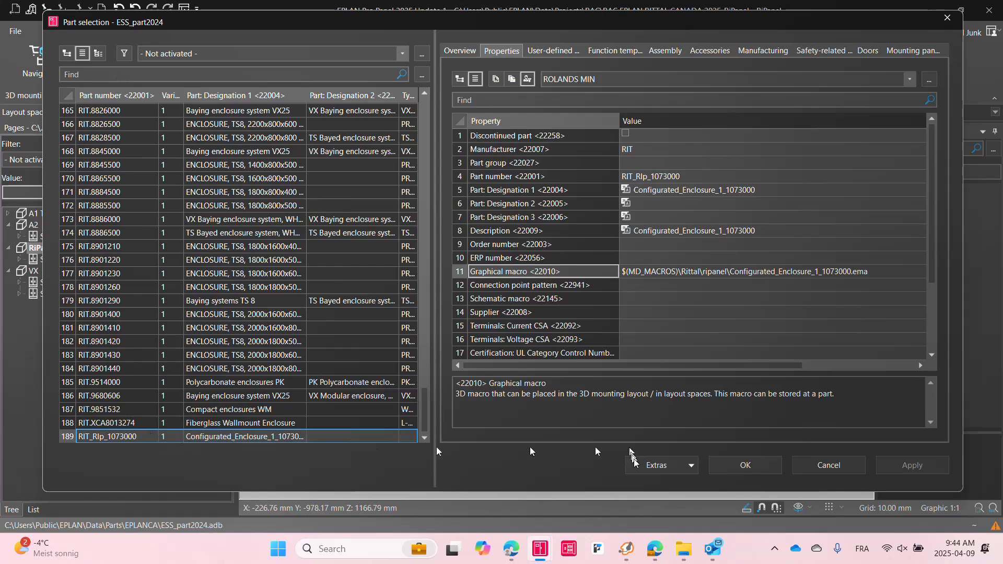
left_click(752, 471)
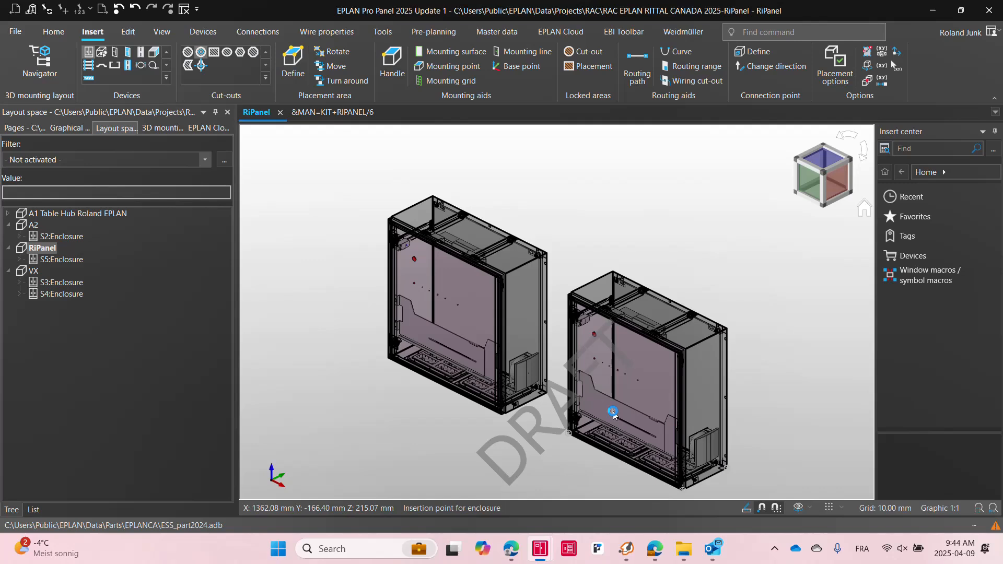
left_click(614, 412)
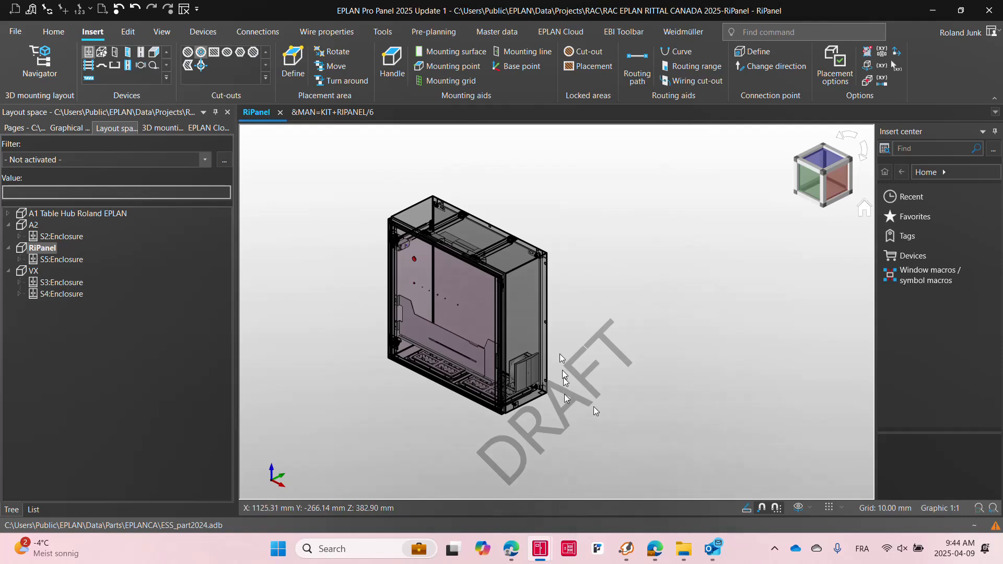
Open the fan filter unit's part placement properties to view its part number, then cancel
left_click(528, 304)
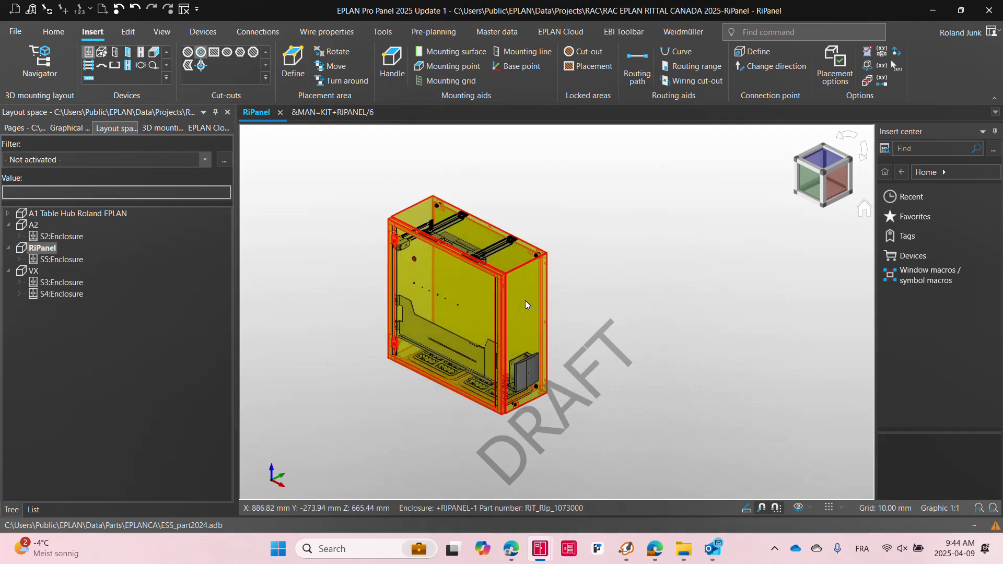
left_click(527, 385)
double_click(527, 383)
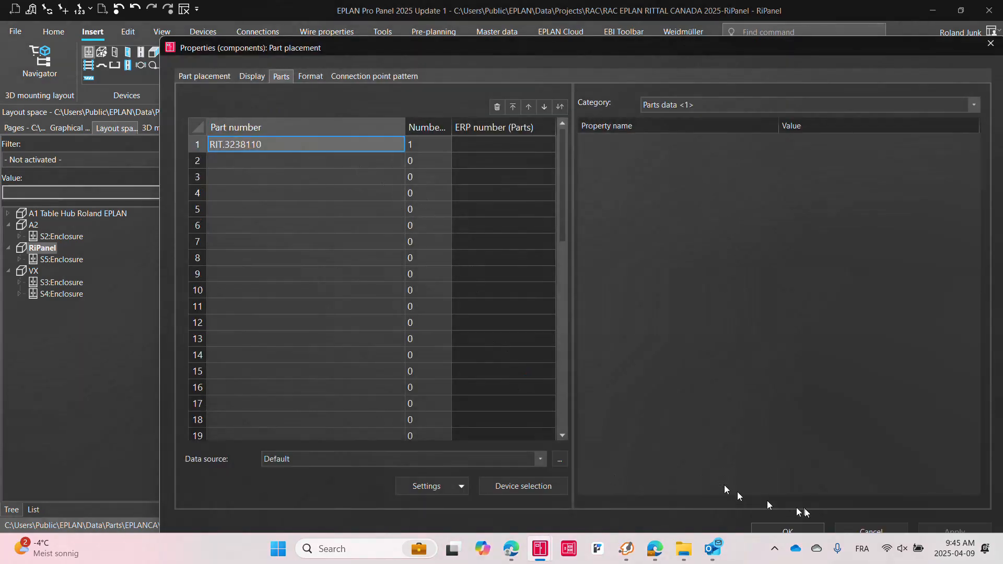
left_click(860, 527)
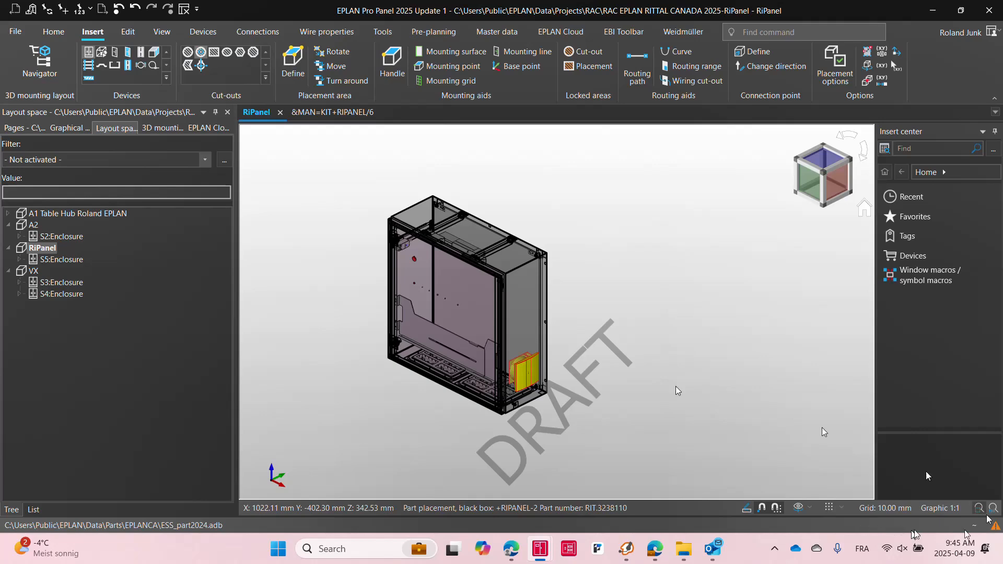
Open the RiPanel summarized parts list page under Manufacturing technology, Kitting, in the page navigator
left_click(22, 128)
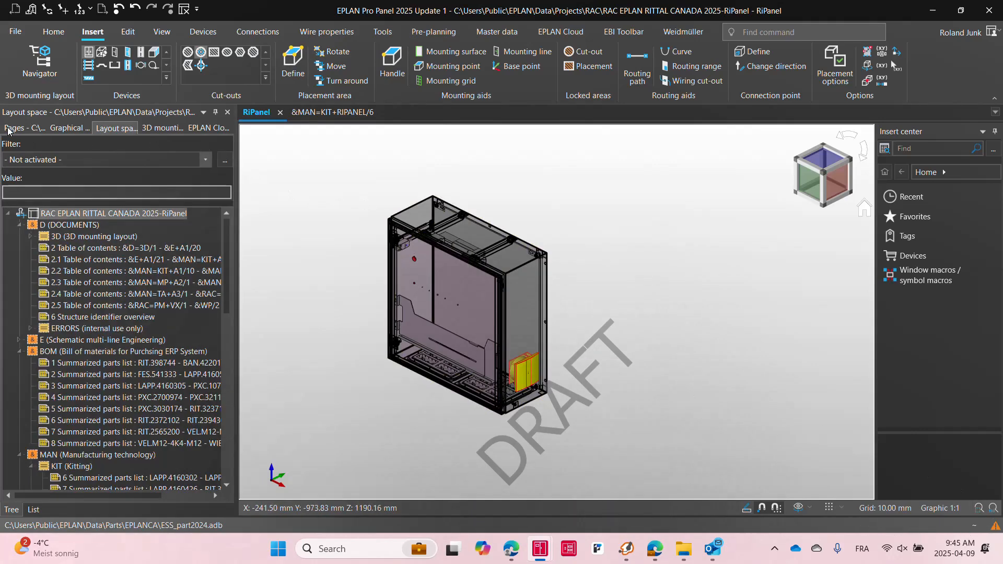
left_click(19, 225)
left_click(19, 249)
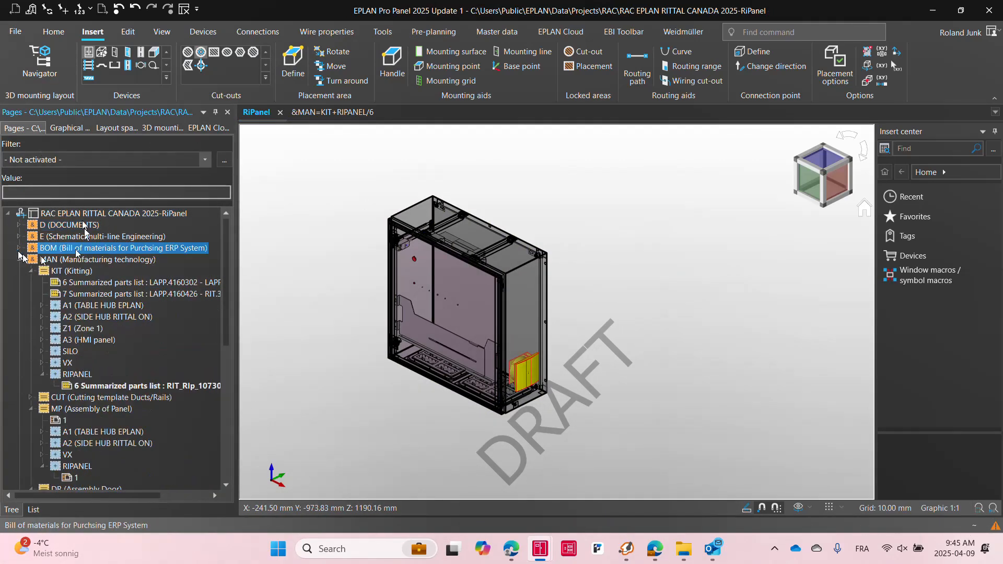
left_click(73, 271)
left_click(86, 387)
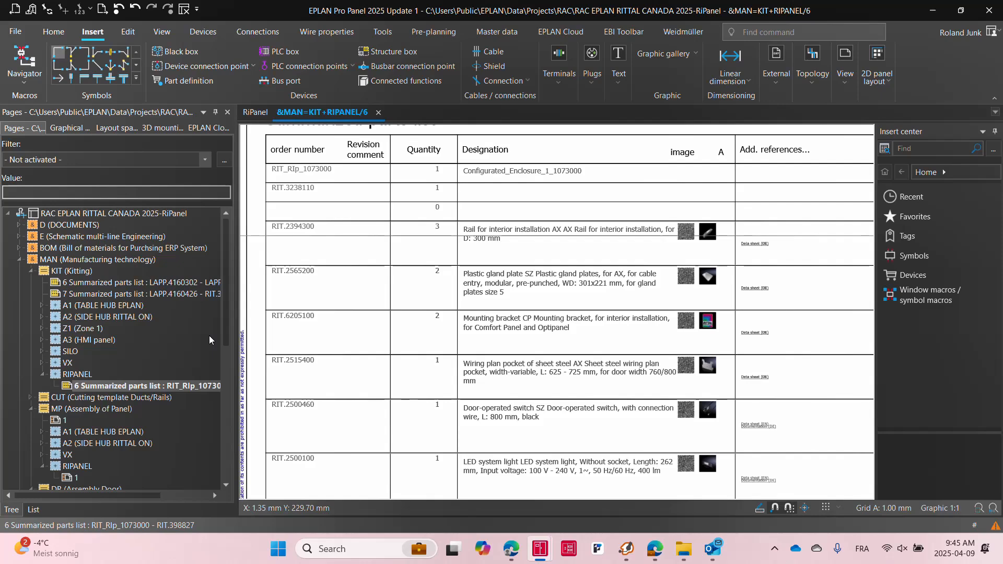
Select the project and open the Machining export options for manufacturing data
left_click(155, 214)
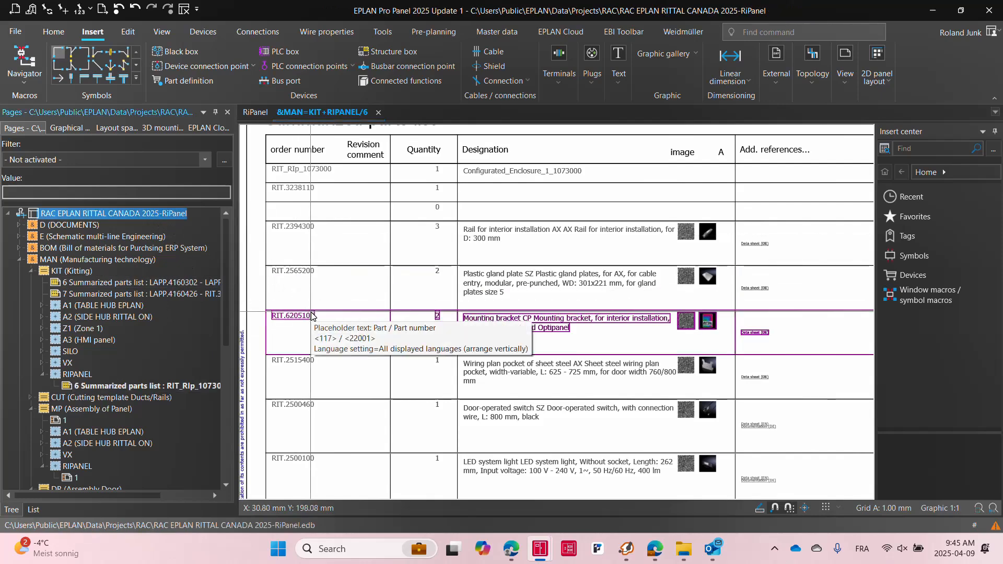
left_click(560, 31)
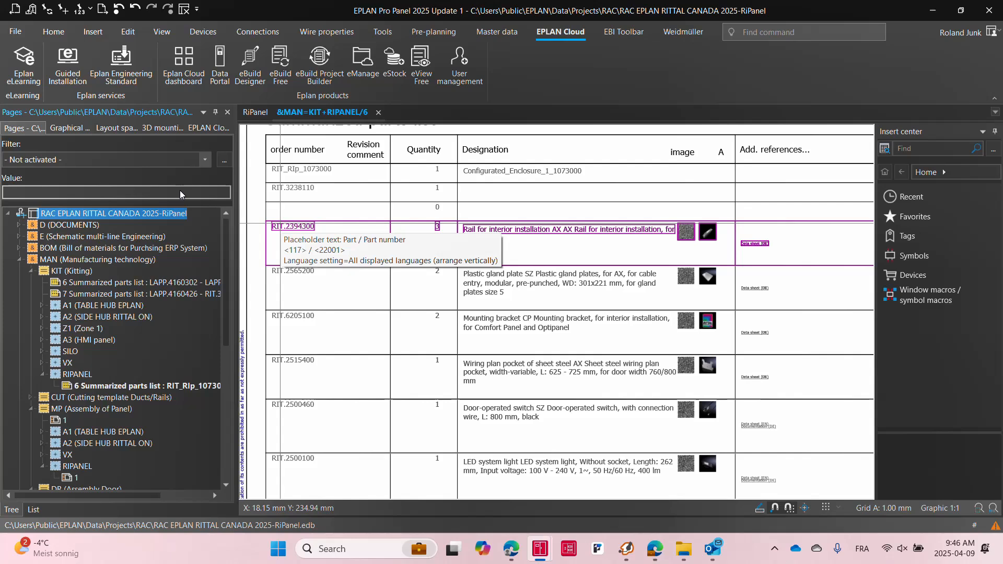
left_click(20, 32)
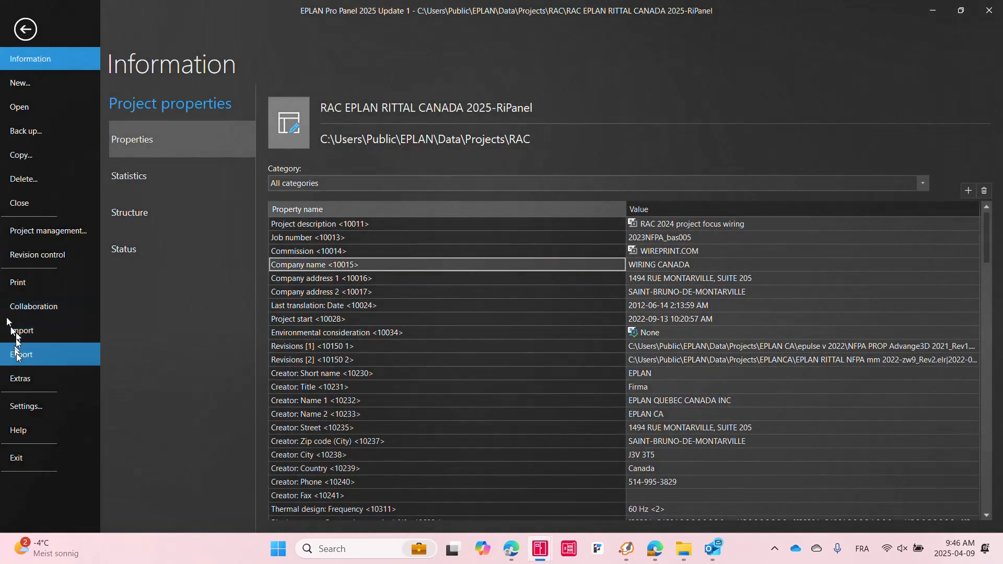
left_click(20, 360)
left_click(202, 333)
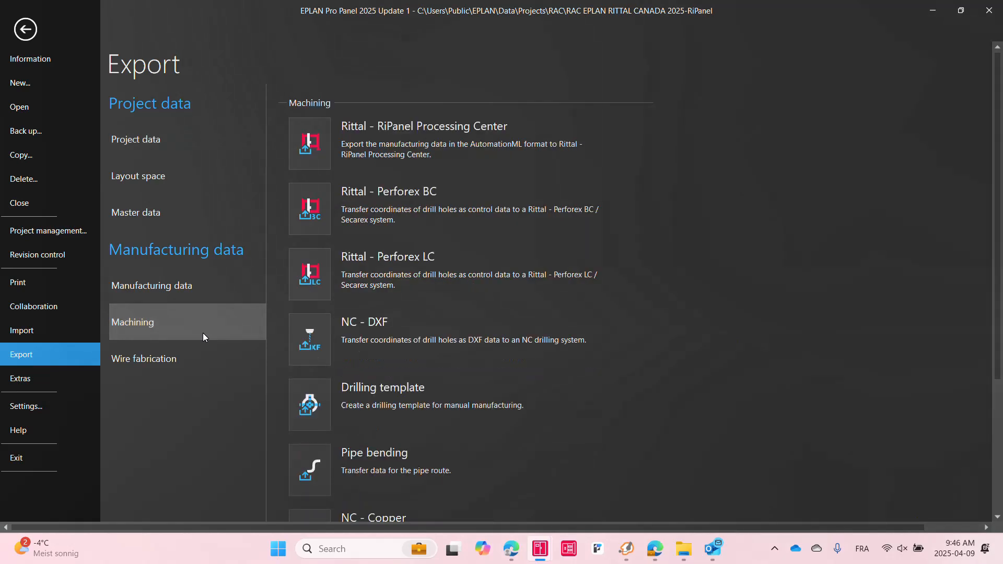